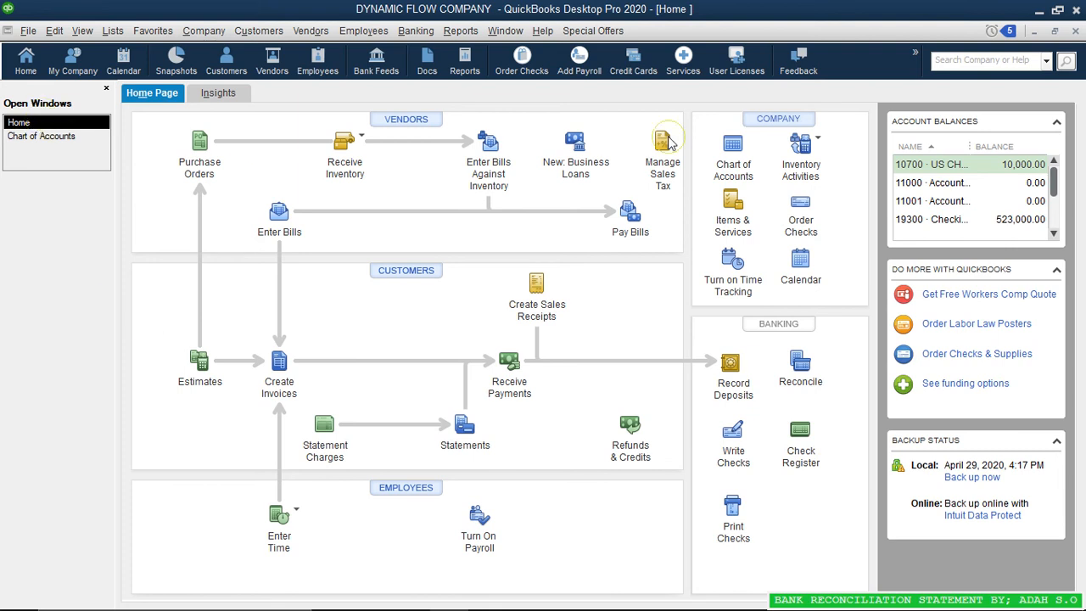
- From the Chart of Accounts, start a new account of type Fixed Asset
click(731, 159)
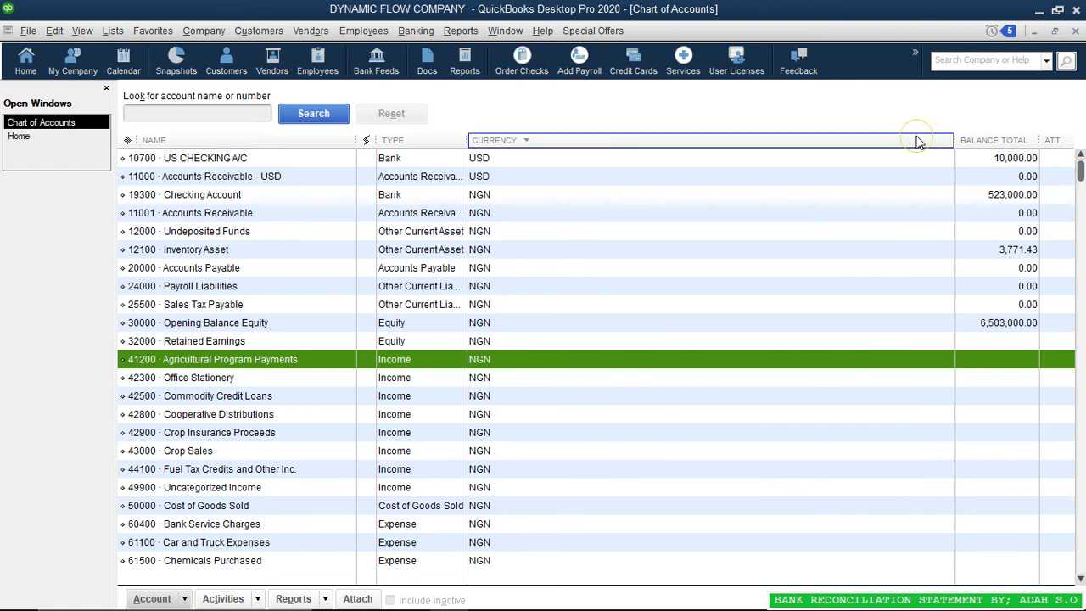
click(185, 600)
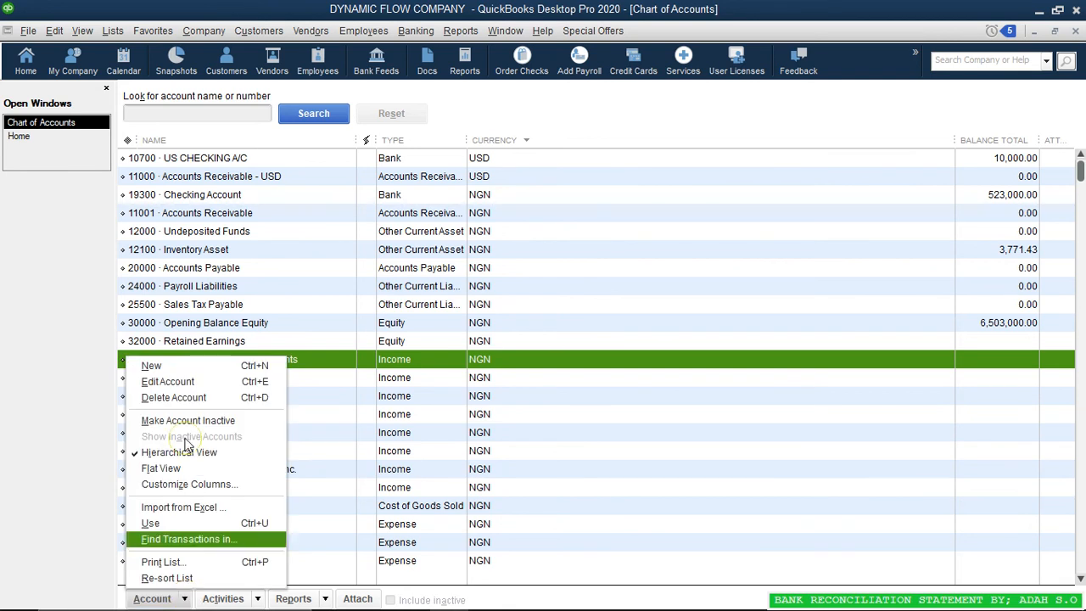
click(163, 364)
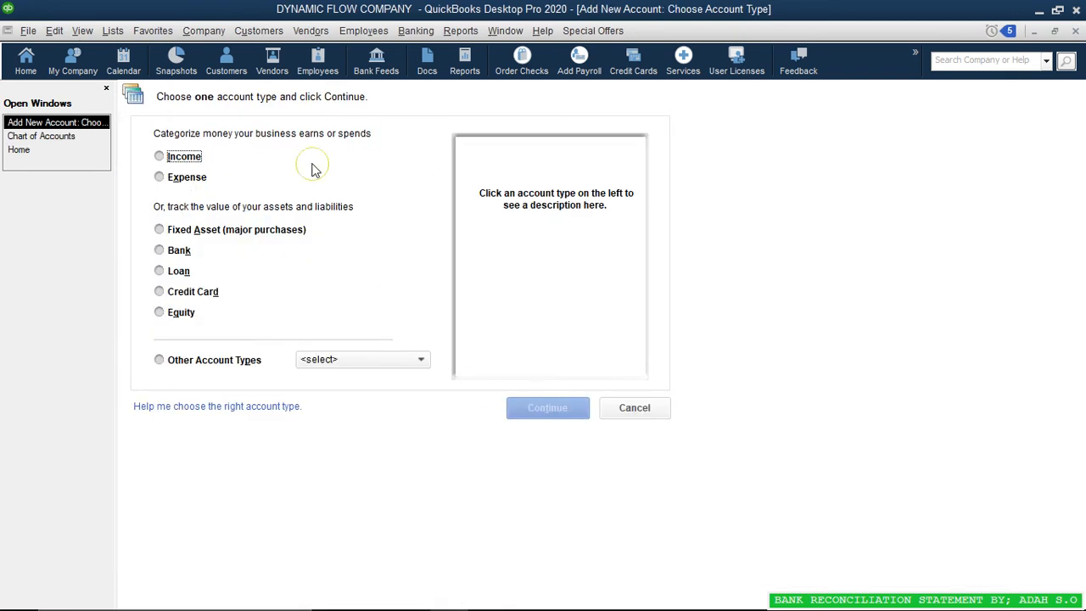
click(159, 230)
click(547, 409)
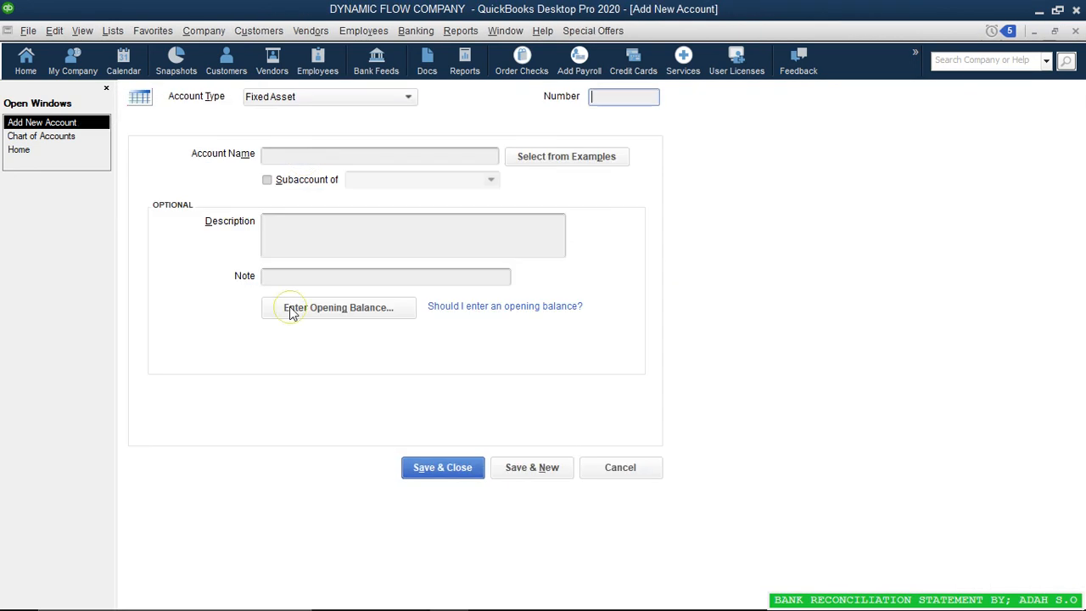
- Name the new fixed asset account "Furniture & Fttings" and give it ledger number 15500
click(303, 157)
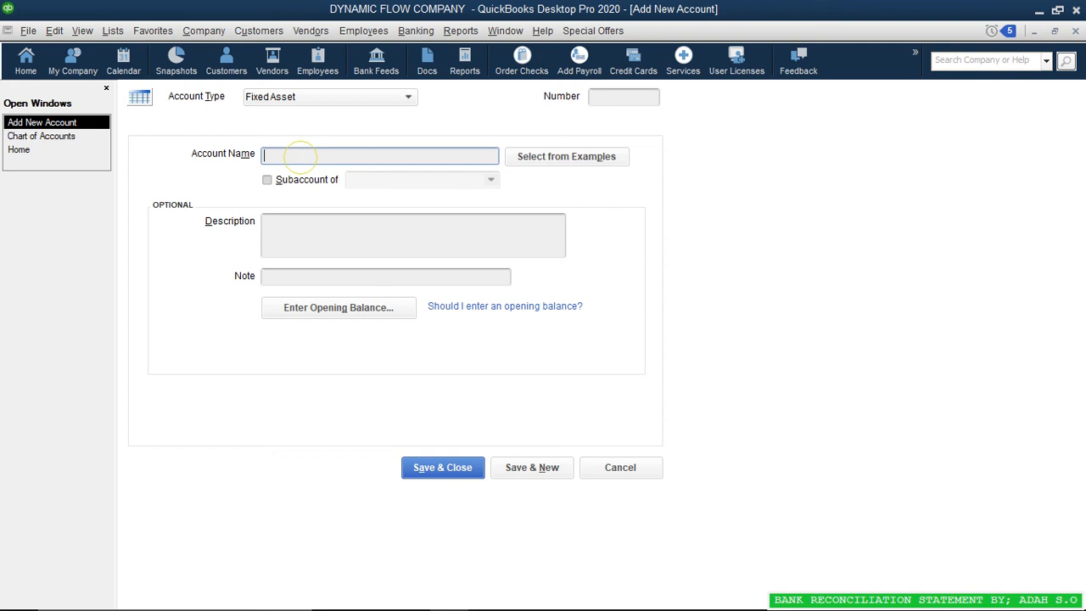
text(Furniture & Fittings)
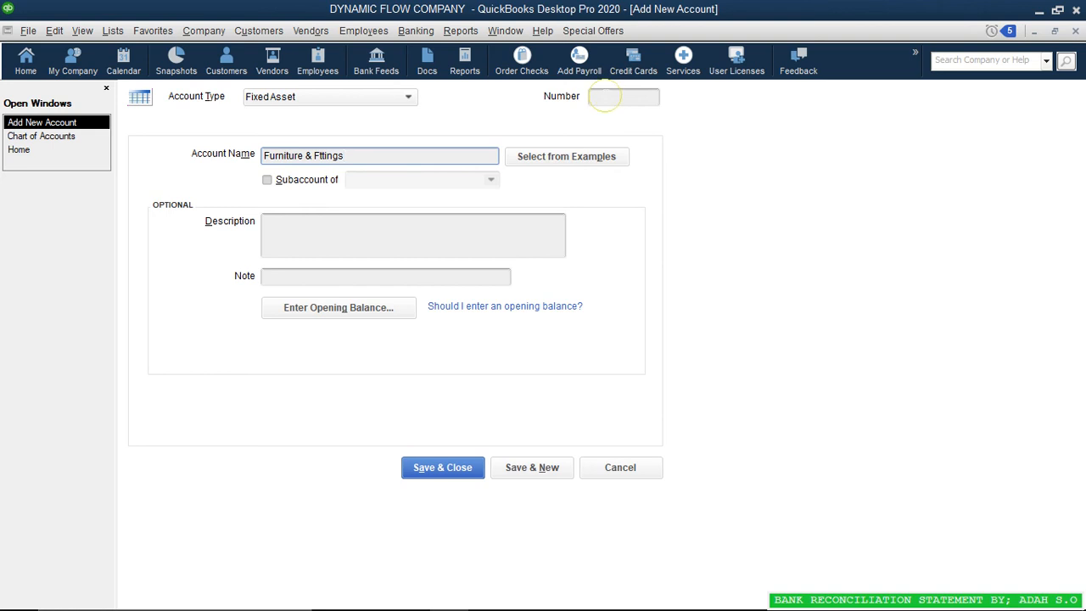
click(604, 97)
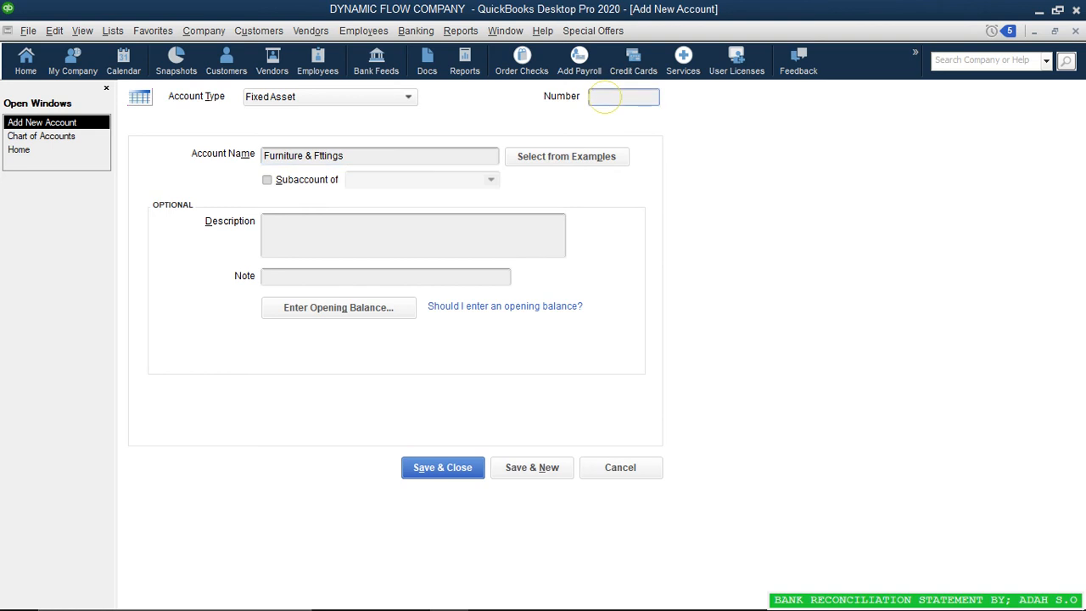
text(15500)
- Enter an opening balance of 10,000,000.00 as of 03/11/2020 and save the account, accepting the change to the closed period
click(346, 316)
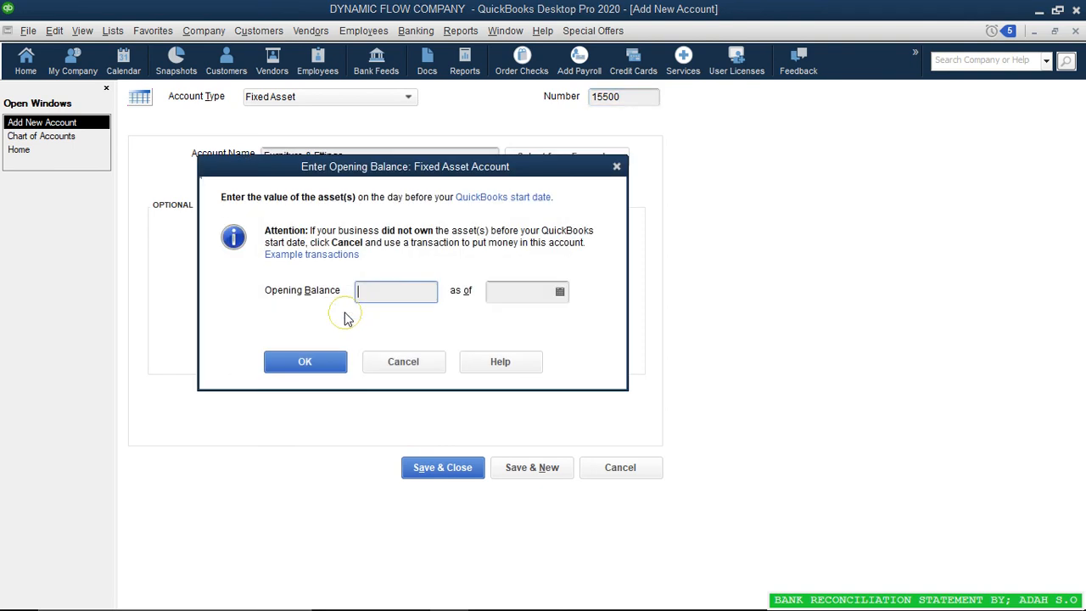
text(10000000)
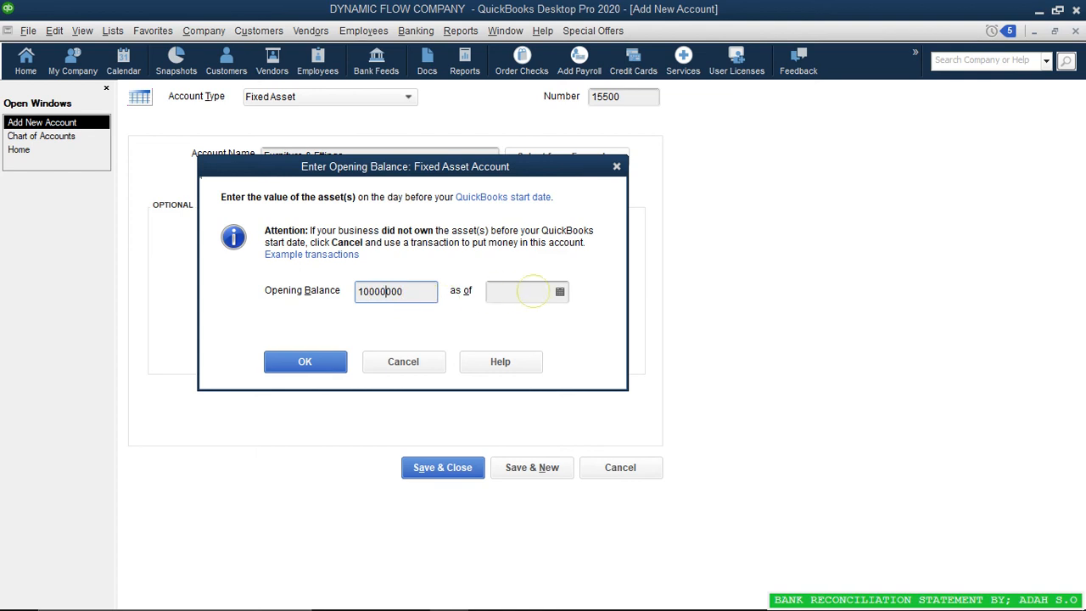
click(560, 294)
click(560, 294)
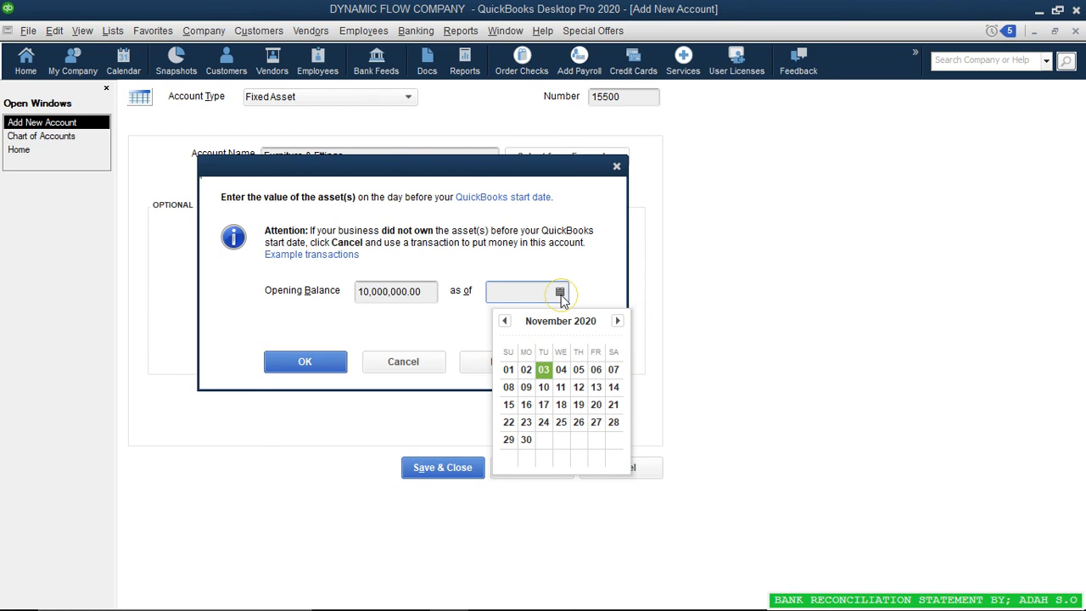
click(544, 371)
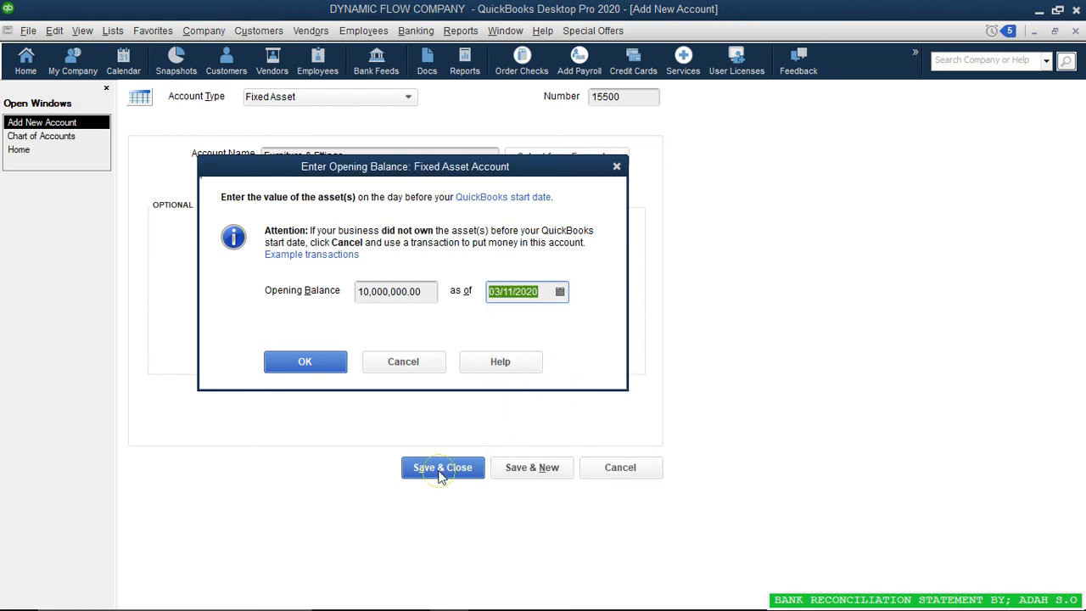
click(316, 360)
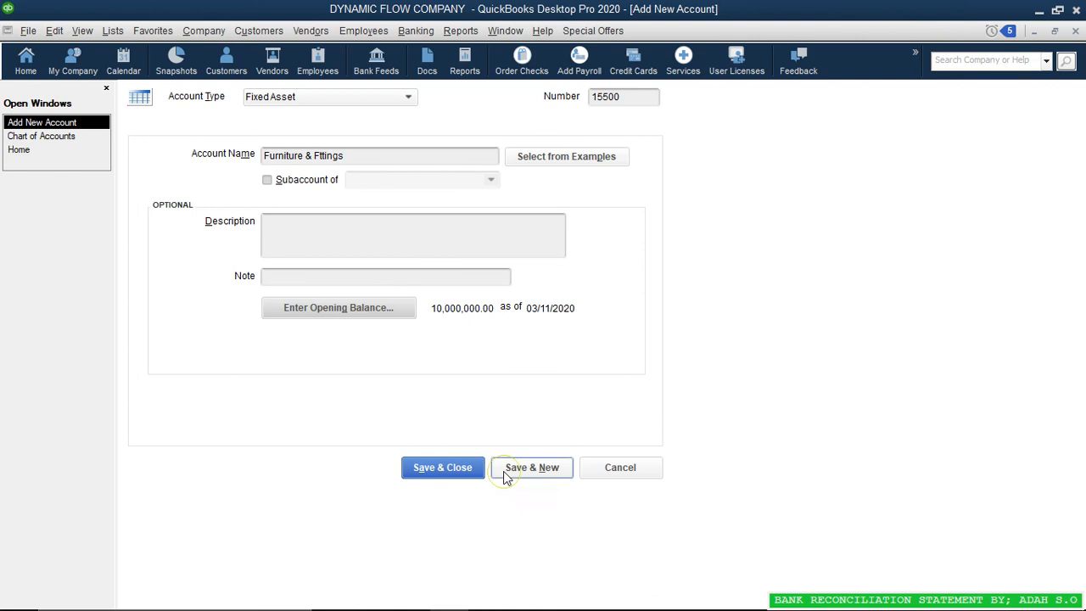
click(439, 481)
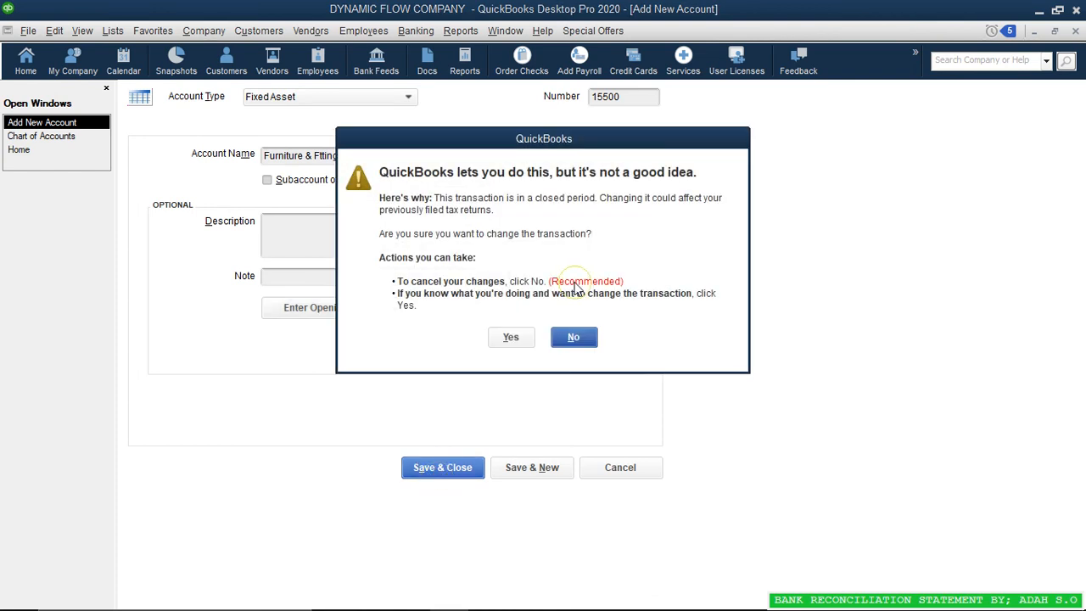
click(512, 336)
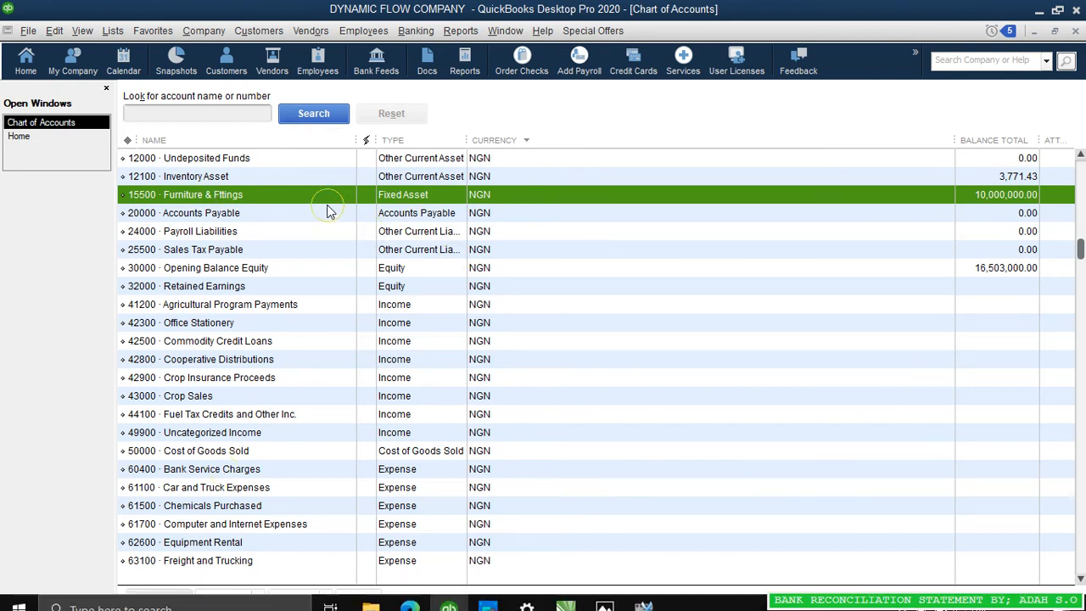
- Start another Fixed Asset account and name it "Accumulated Depreciation"
right_click(326, 194)
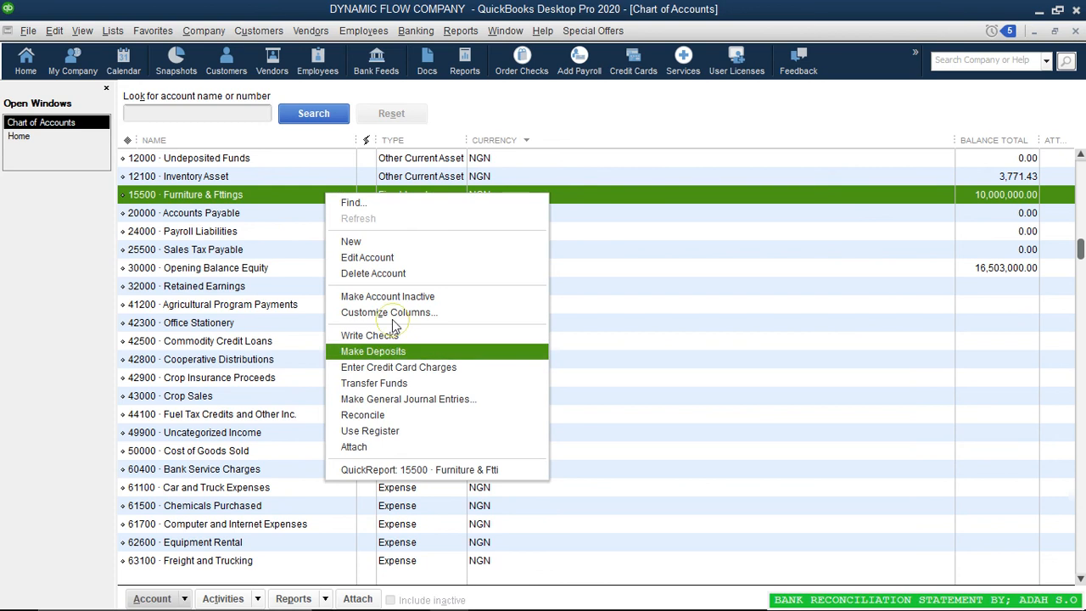
click(351, 241)
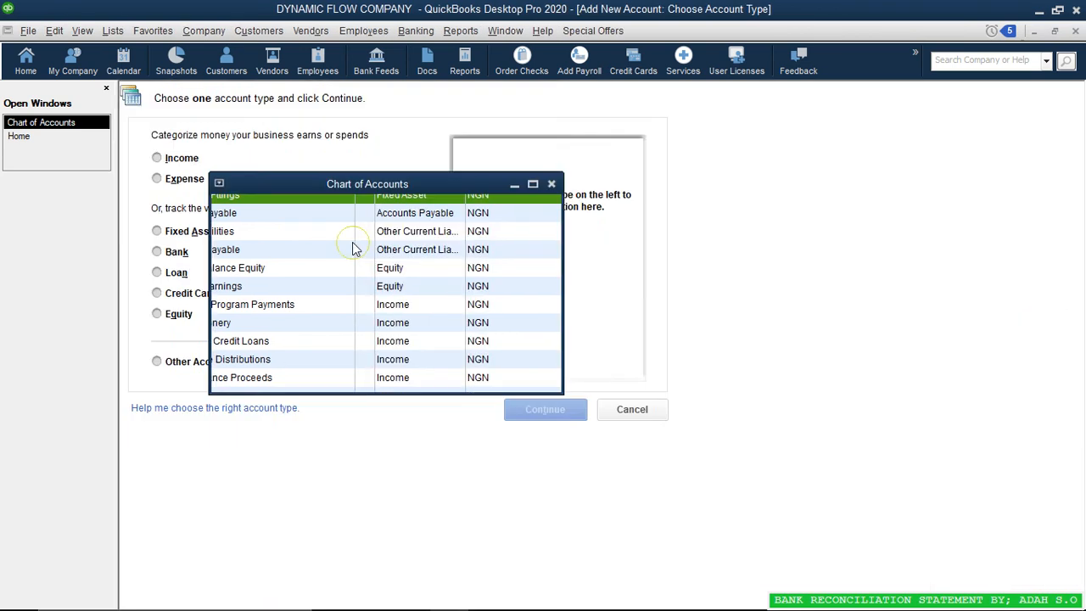
click(166, 231)
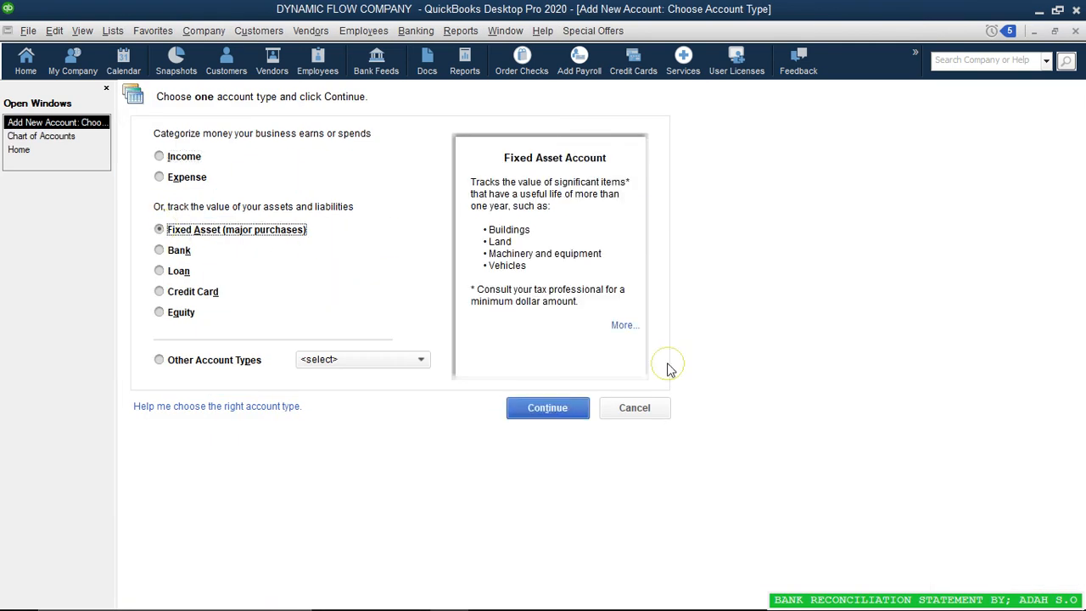
click(548, 408)
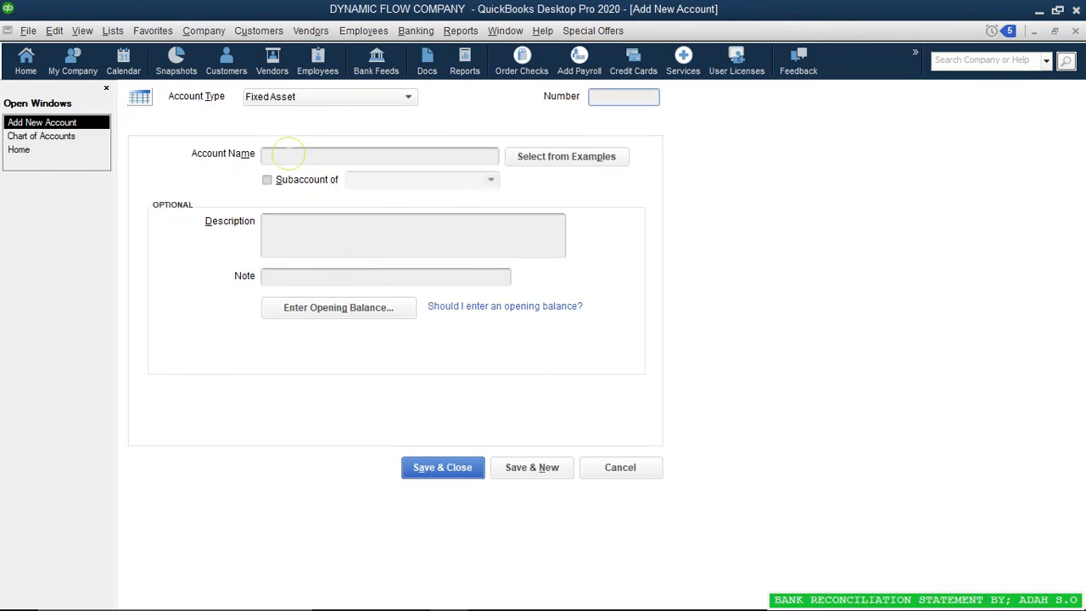
click(287, 155)
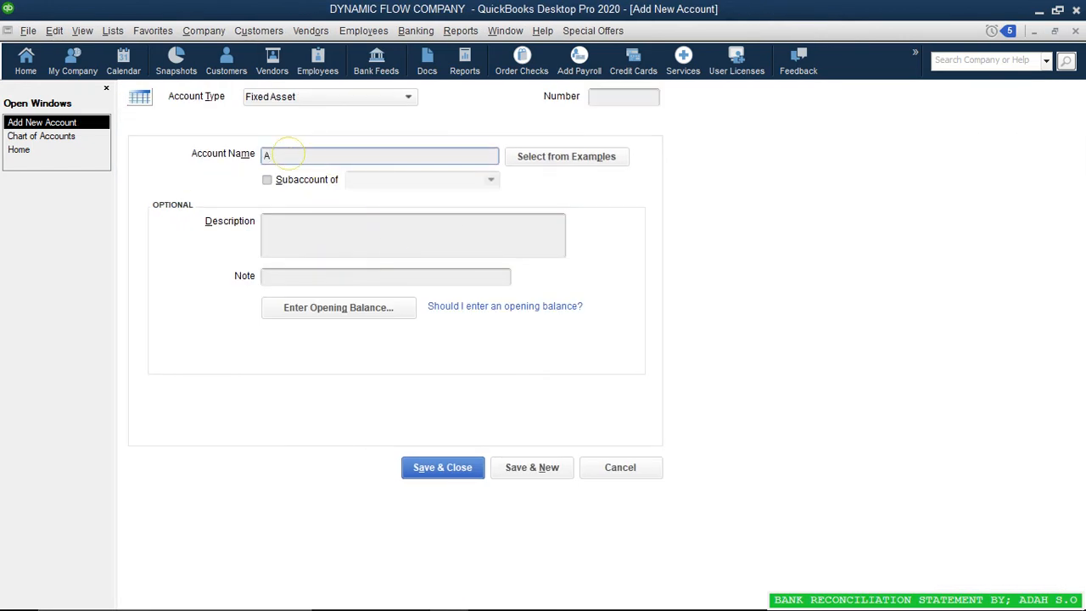
text(Accumulated Depreciation)
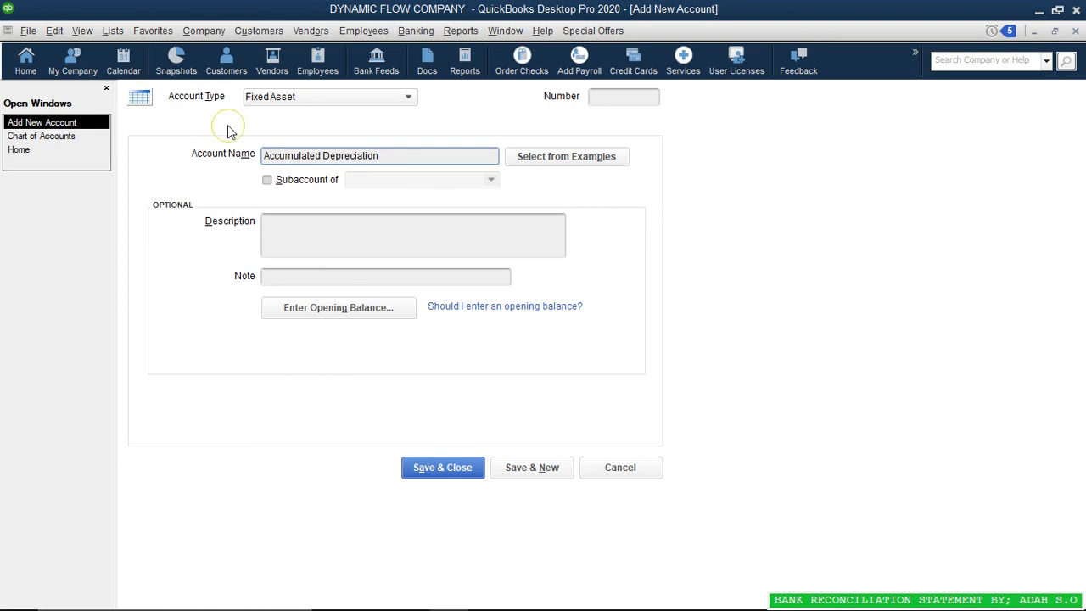
- Make Accumulated Depreciation a subaccount of Furniture & Fttings, number it 17000 and save the account
click(266, 180)
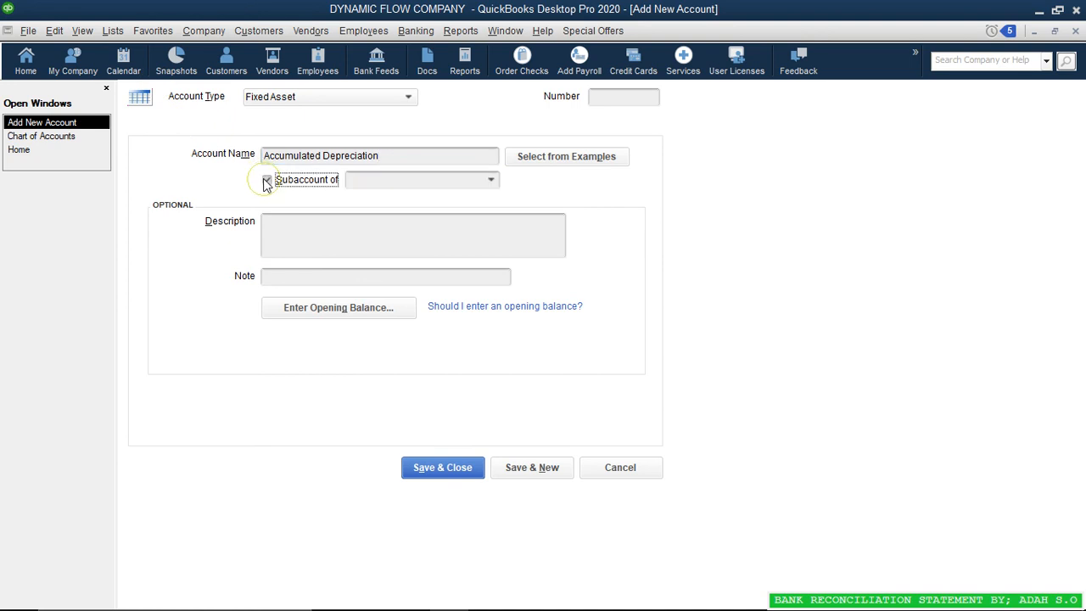
click(493, 180)
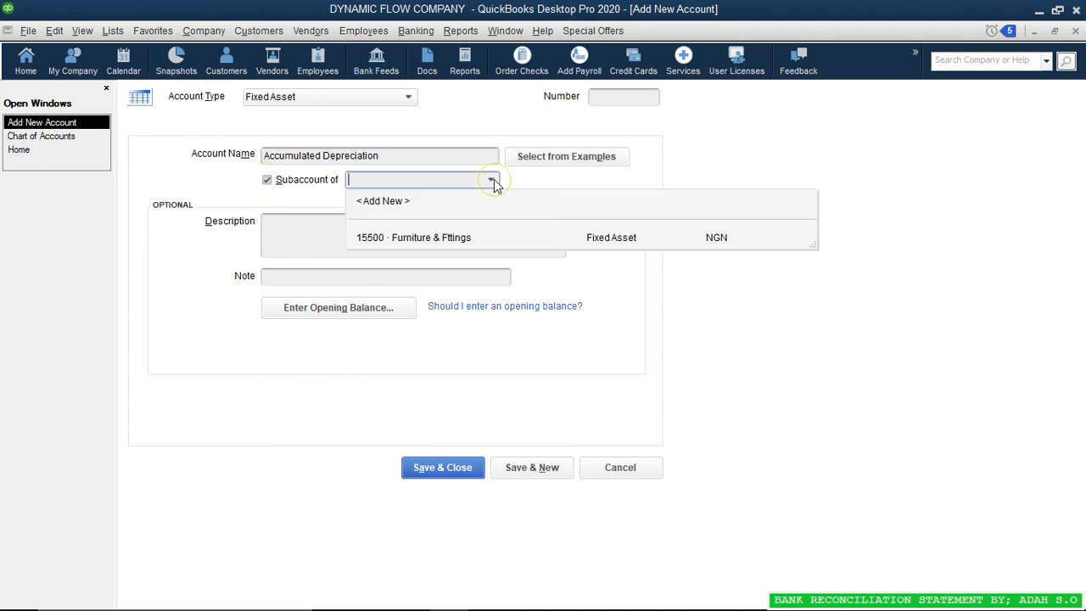
click(423, 238)
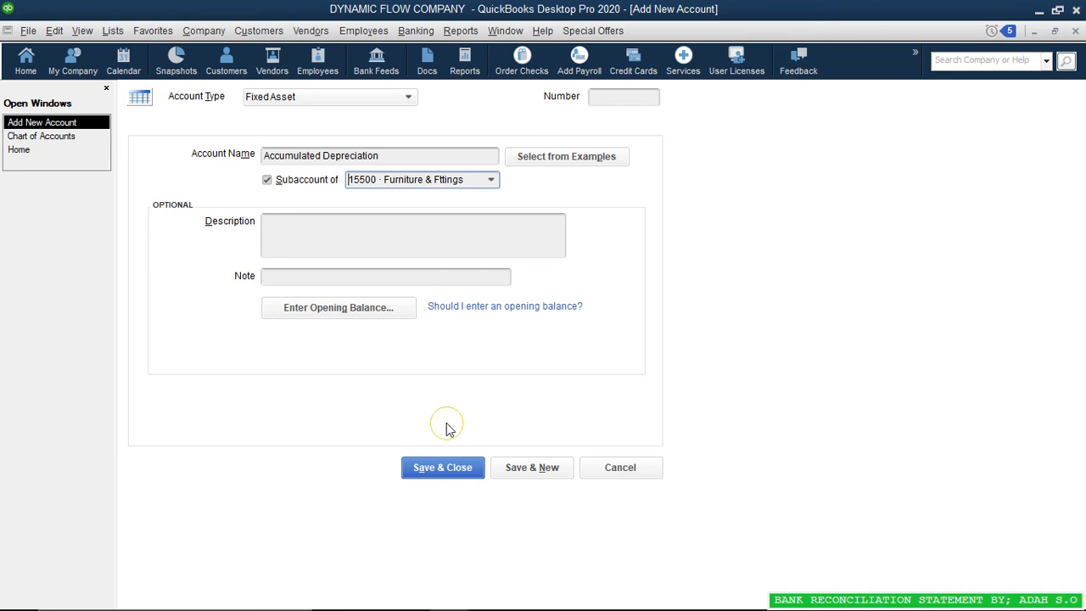
click(601, 99)
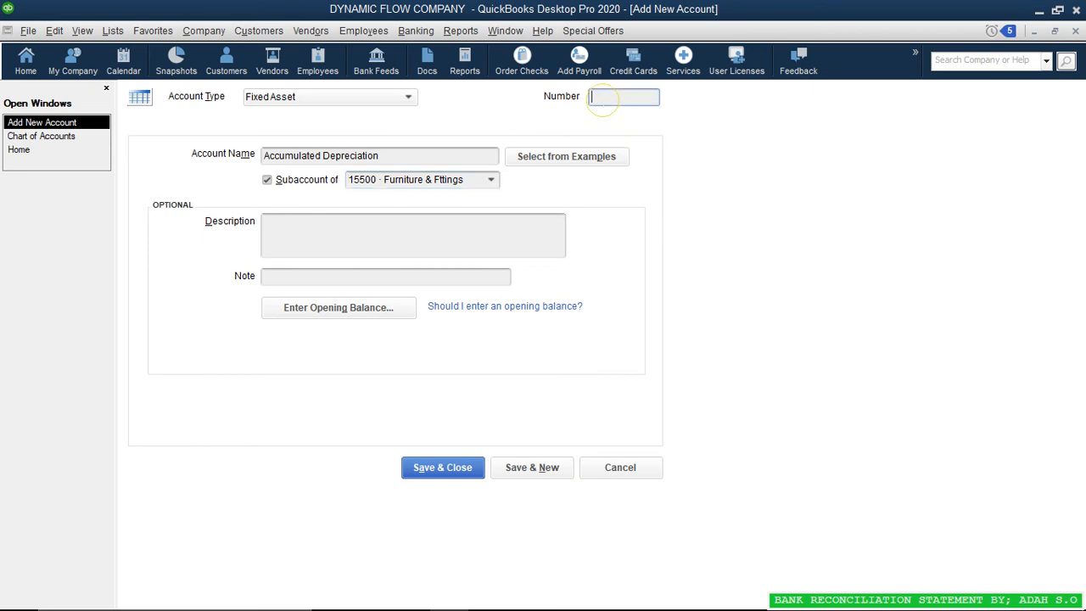
text(17000)
click(437, 480)
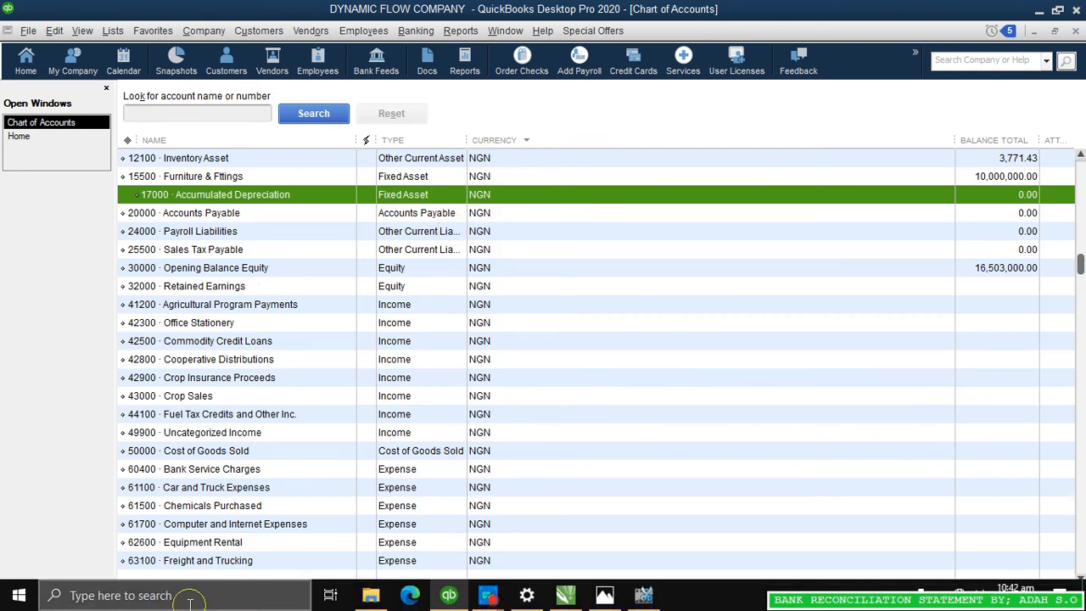
- Start a new account of type Expense in the Chart of Accounts
click(180, 599)
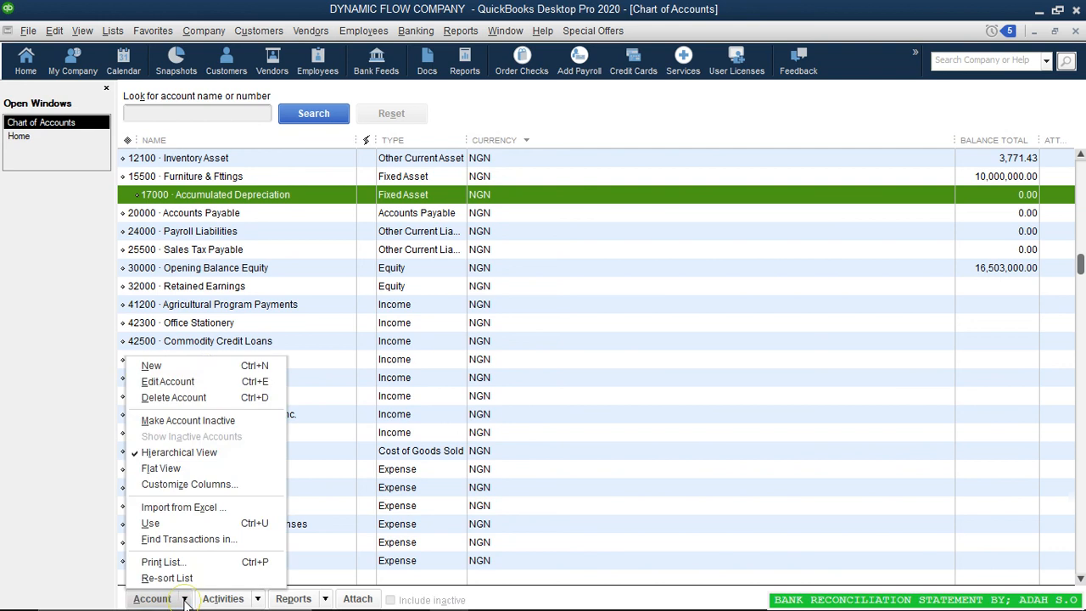
click(153, 366)
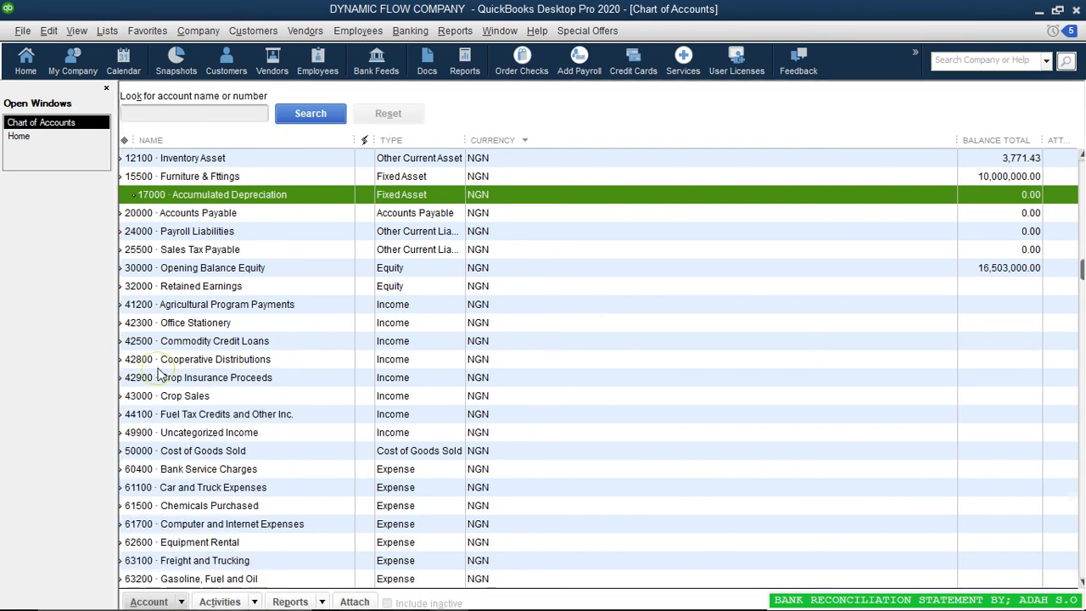
click(159, 177)
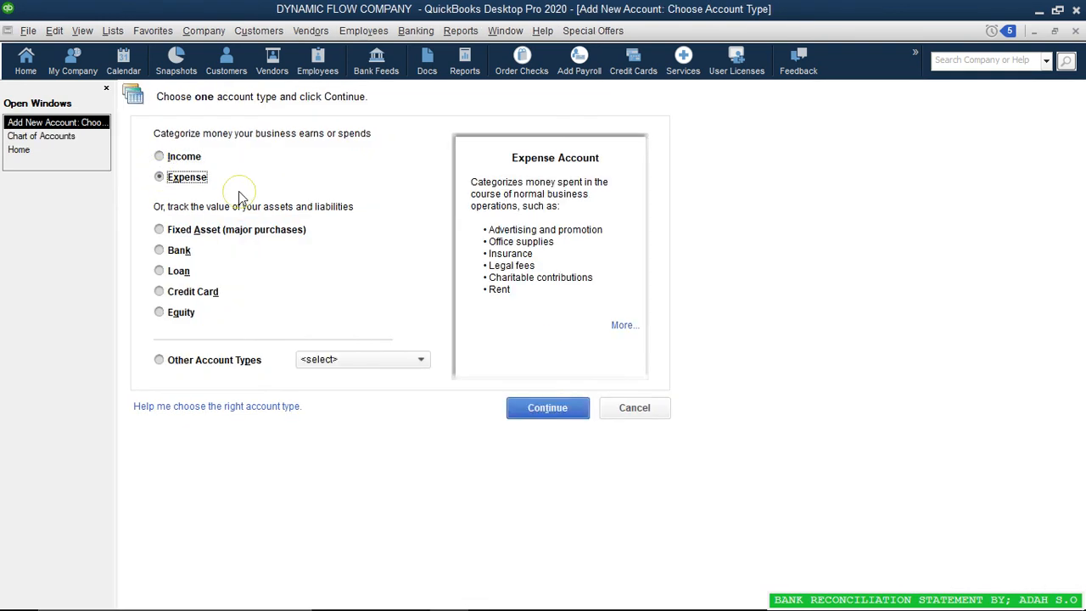
click(547, 408)
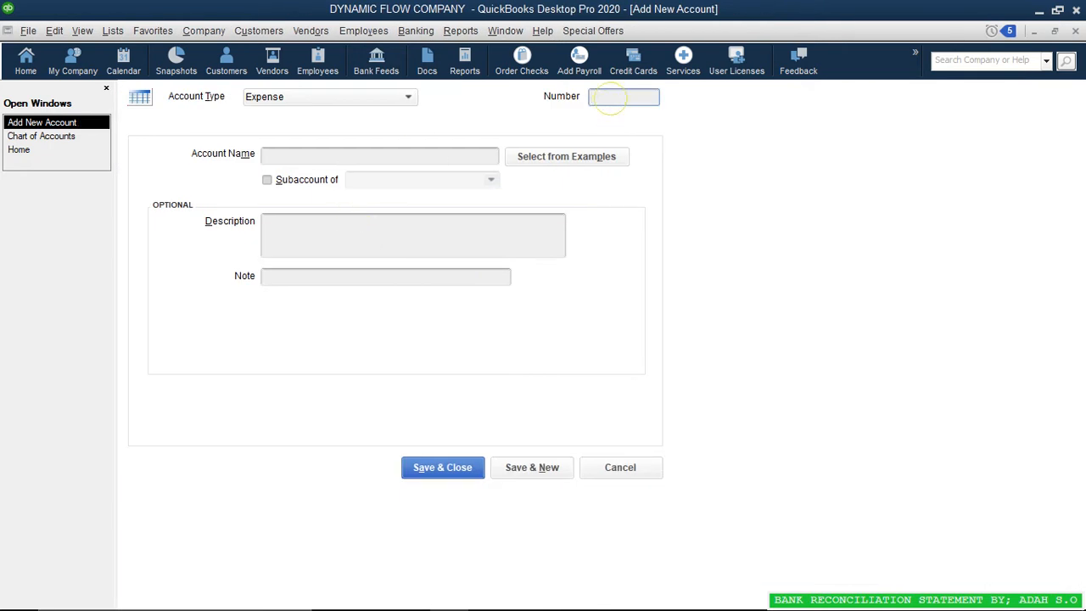
- Give the expense account ledger number 62400 and the name "Depreciation expenses", and save it
text(62400)
click(412, 155)
text(D)
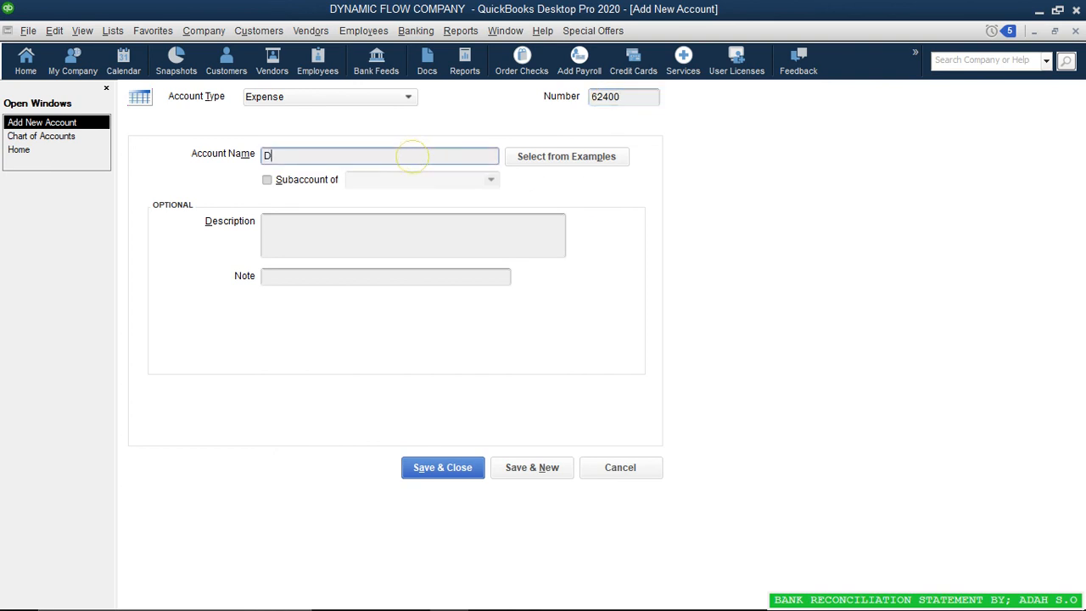
text(preciation E)
key(BackSpace)
text(expensese)
click(442, 473)
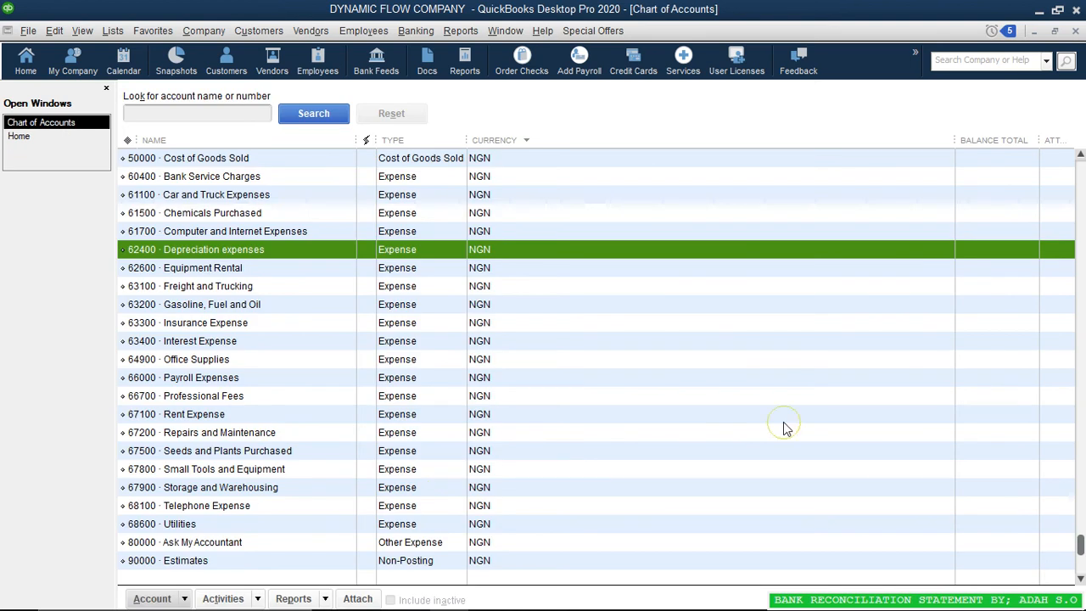
- Look at the register of the Accumulated Depreciation subaccount, and return to the Chart of Accounts
drag(1080, 544, 1056, 194)
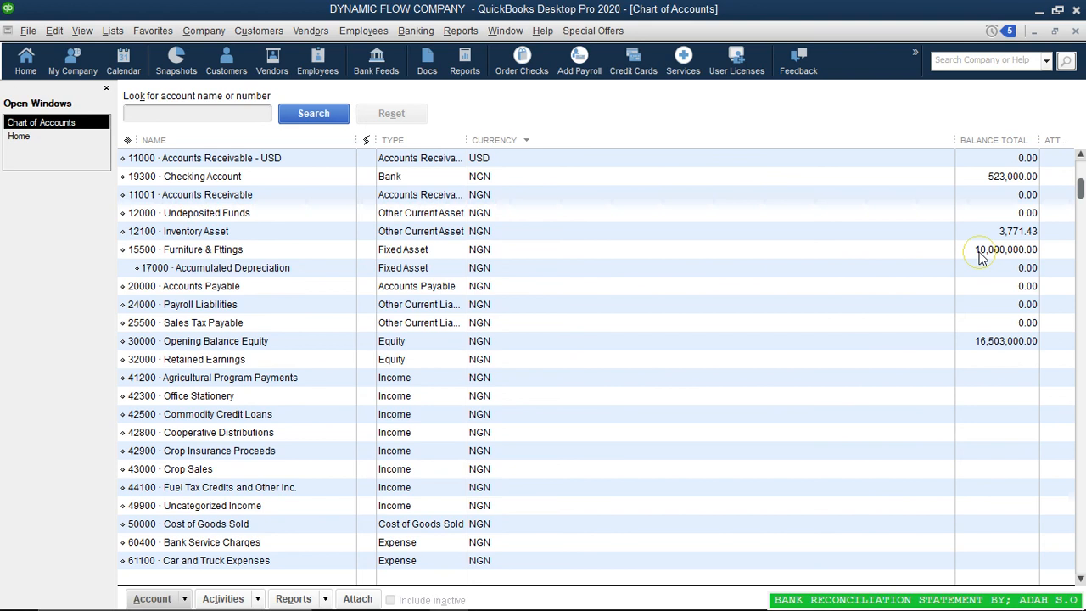
click(501, 270)
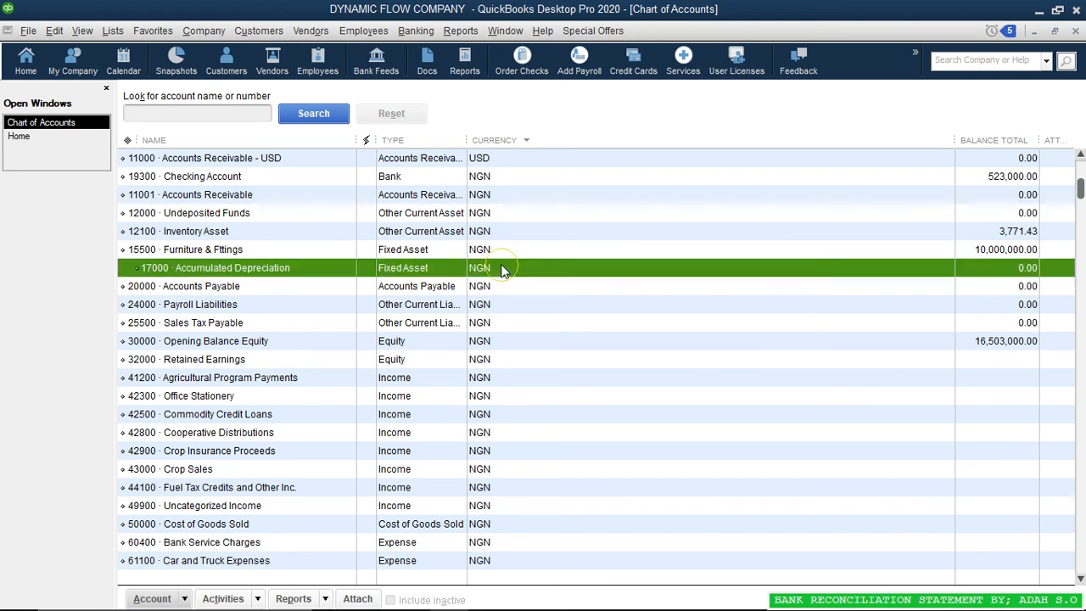
double_click(501, 268)
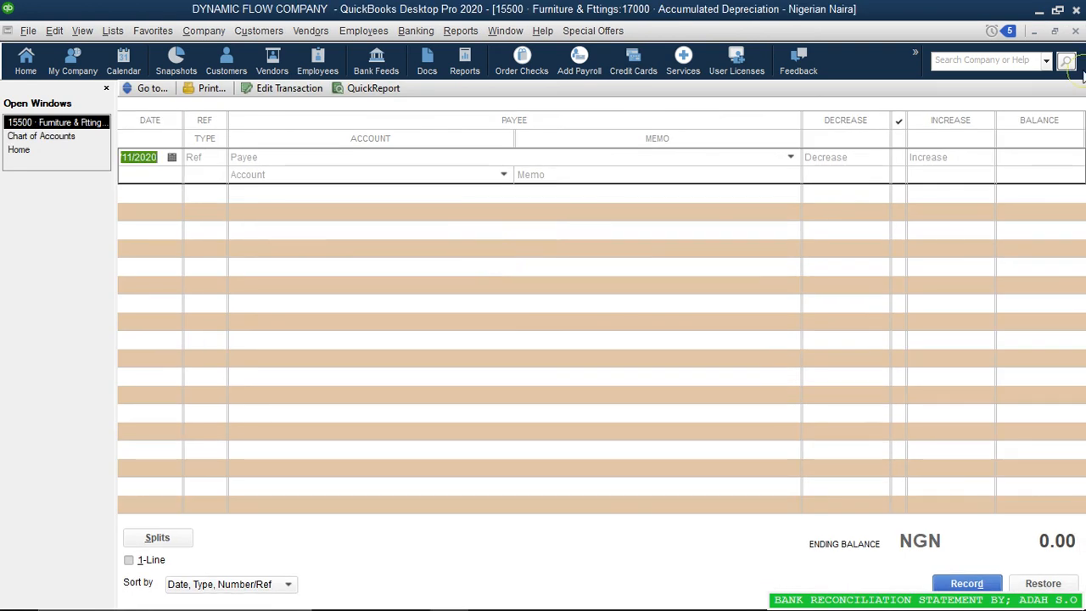
click(1076, 31)
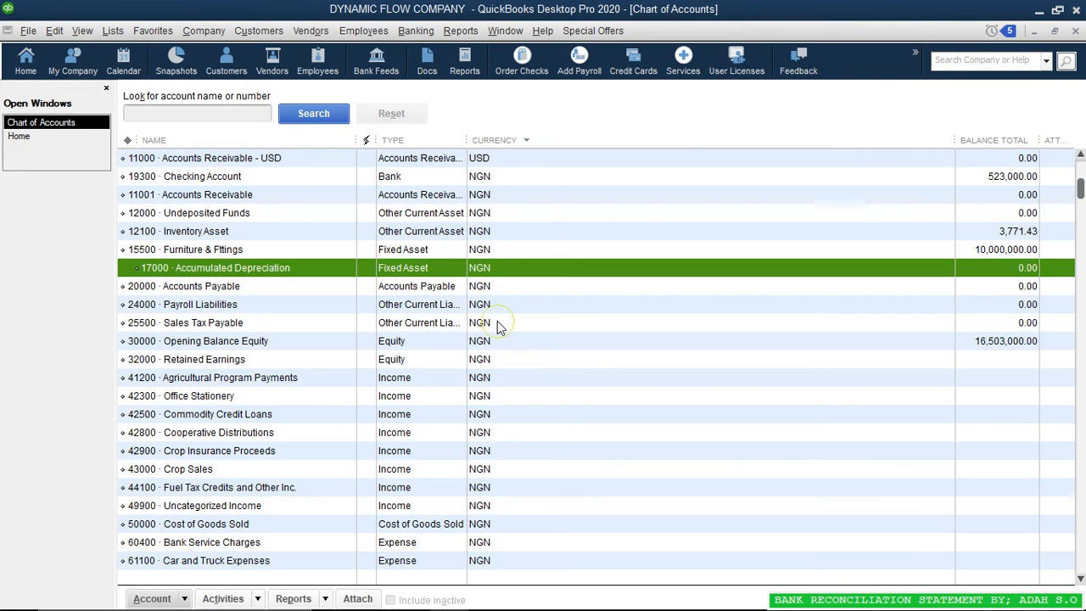
- Enter an opening balance of 8,000,000.00 as of 03/11/2020 for Accumulated Depreciation and save it, accepting the closed-period change
right_click(386, 272)
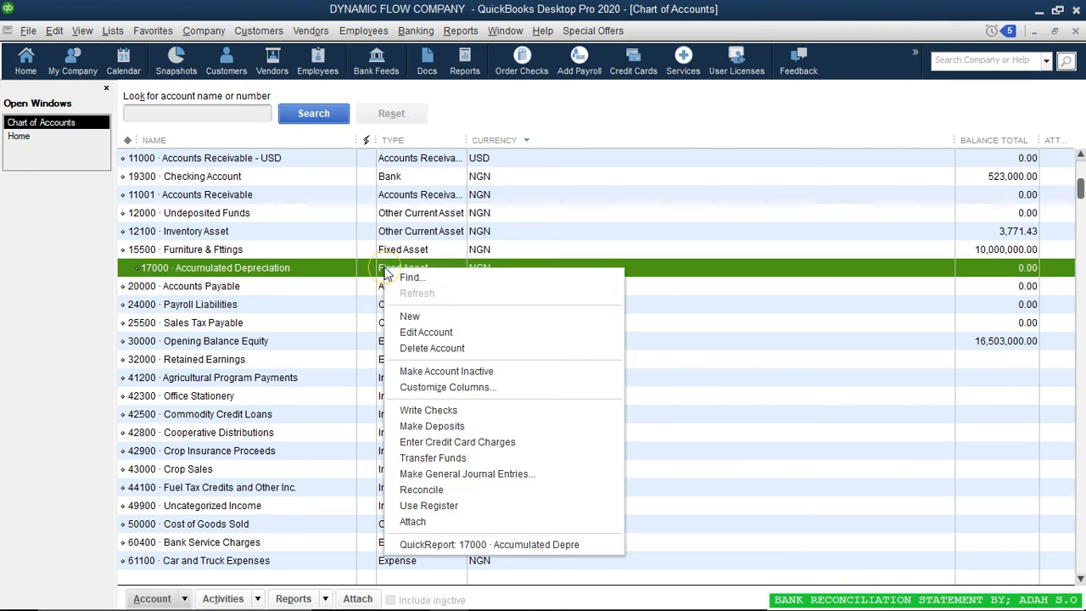
click(459, 335)
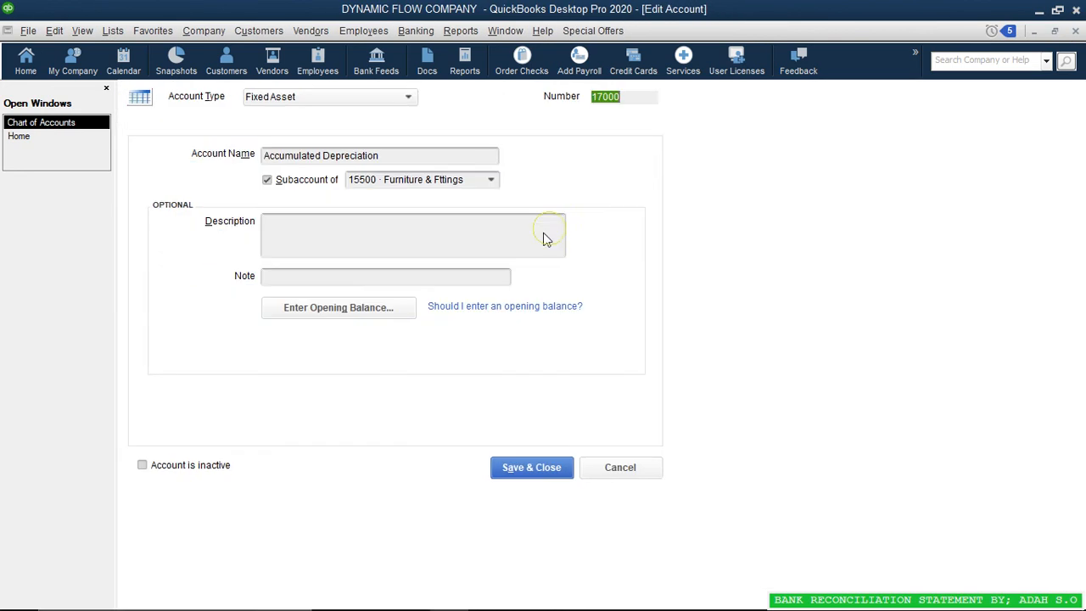
click(370, 314)
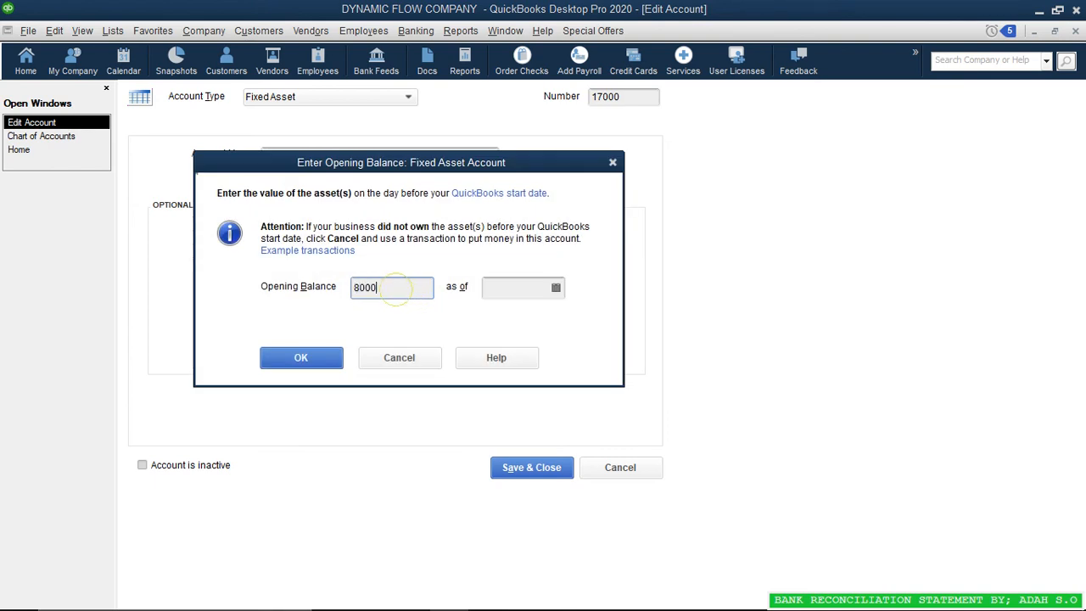
click(492, 288)
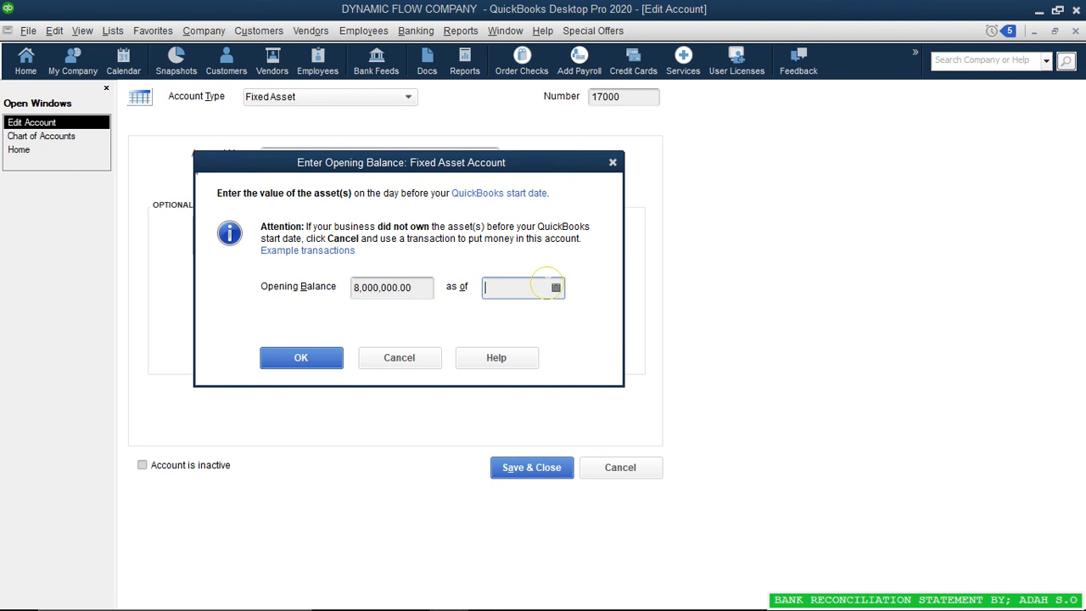
click(555, 289)
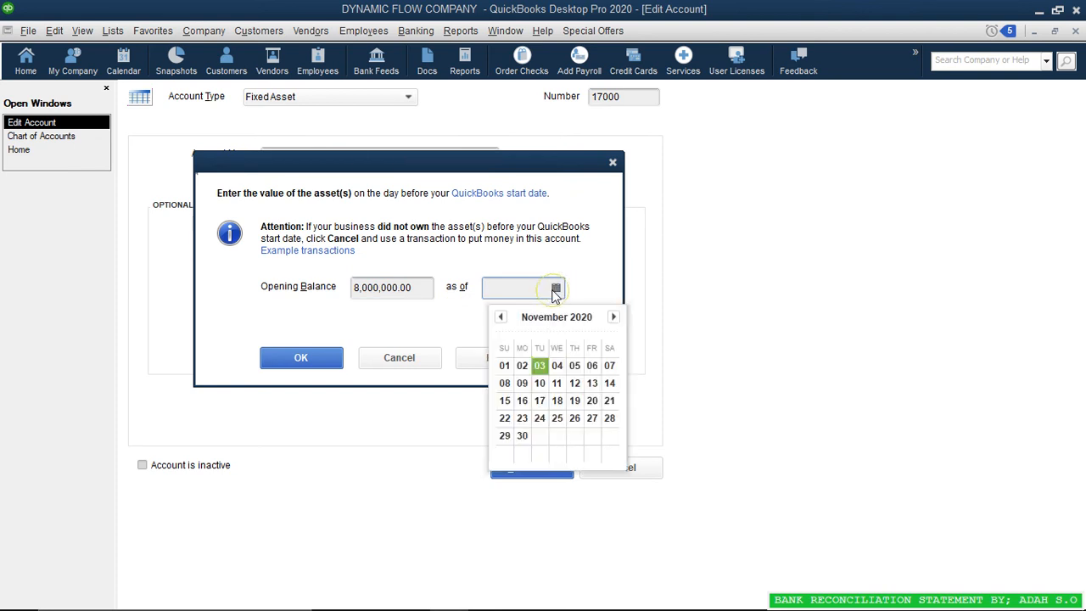
click(541, 367)
click(268, 360)
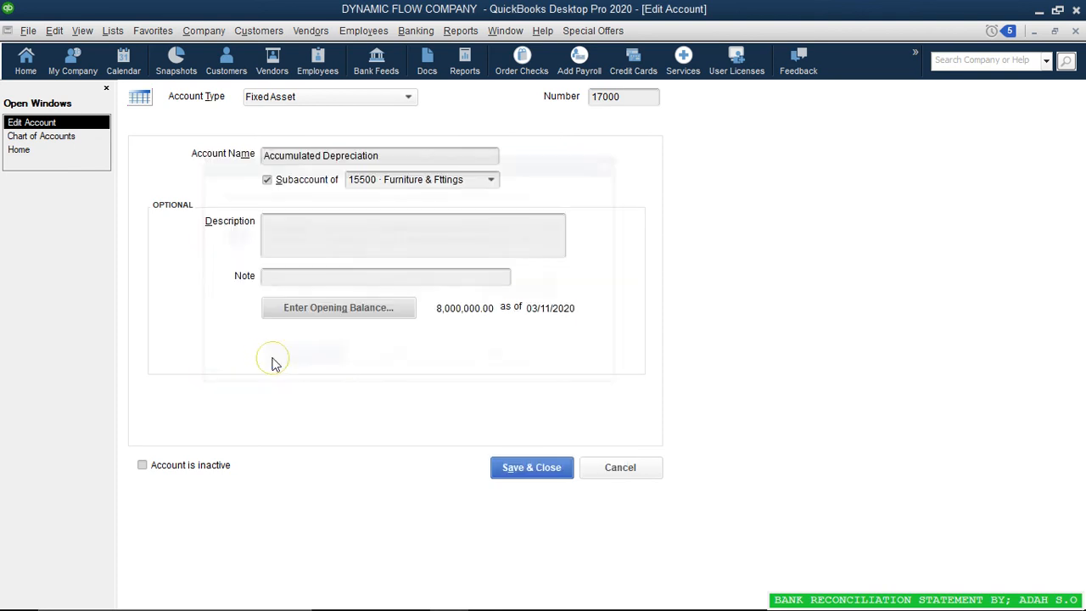
click(506, 477)
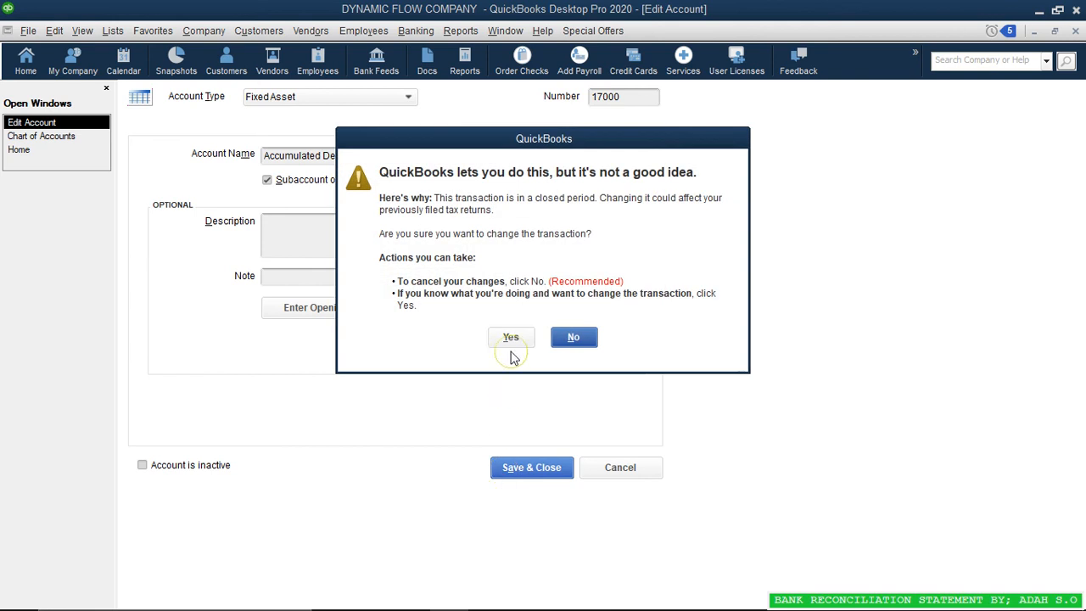
click(511, 337)
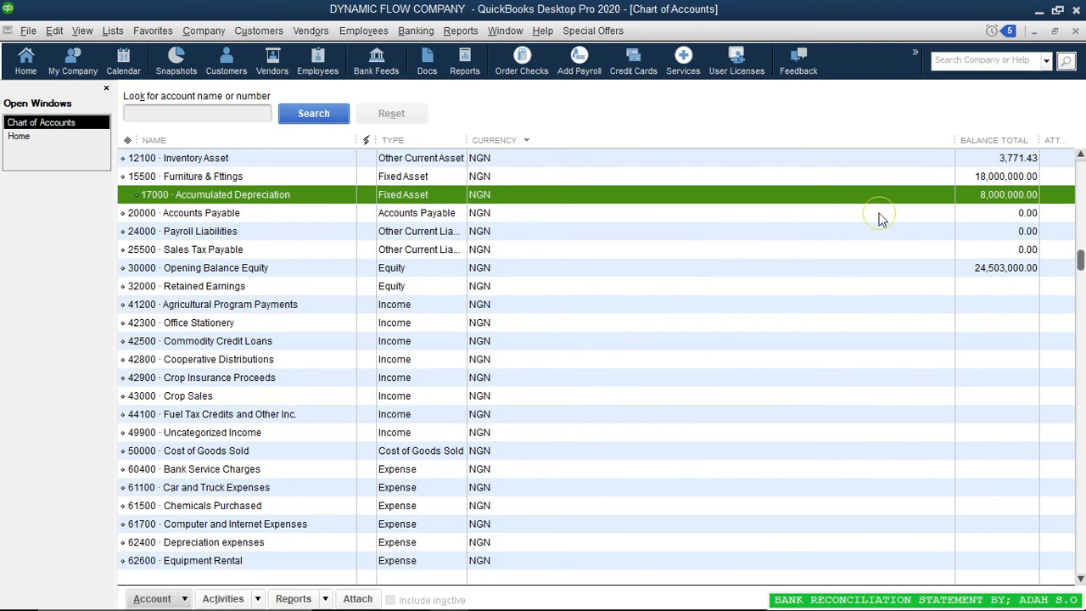
- Compare the balances of Furniture & Fttings and its Accumulated Depreciation subaccount in the Chart of Accounts
key(Up)
key(Up)
key(Up)
key(Up)
key(Up)
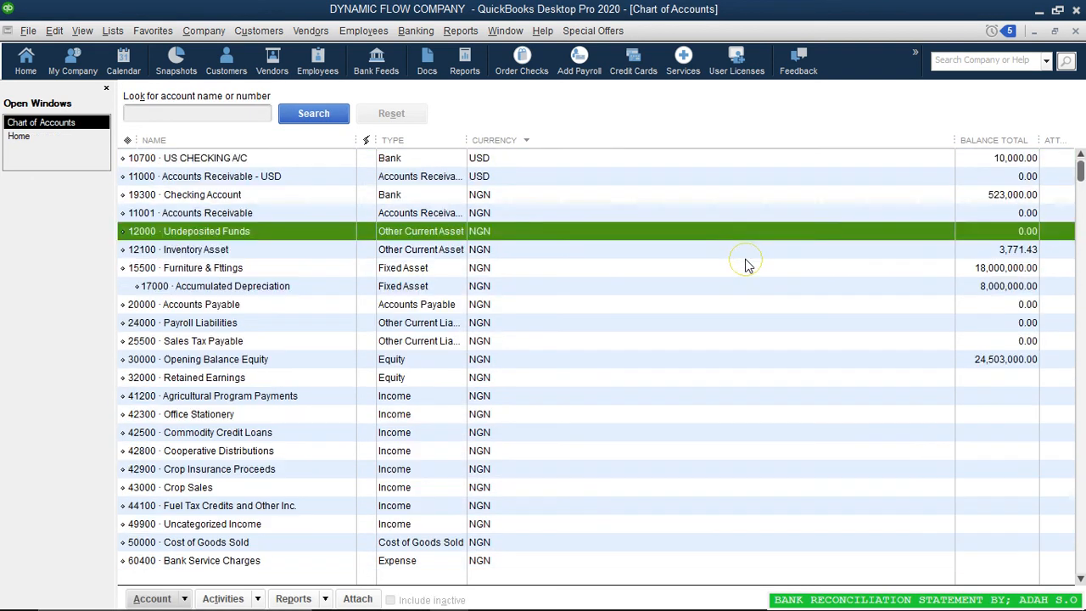
key(Down)
key(Down)
key(Down)
key(Down)
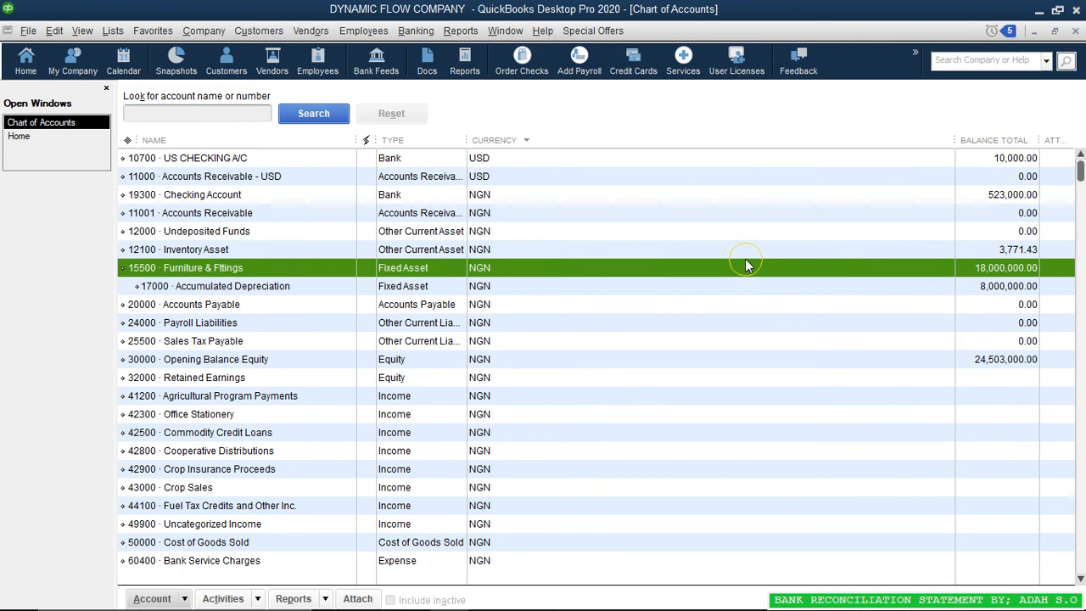
click(1012, 291)
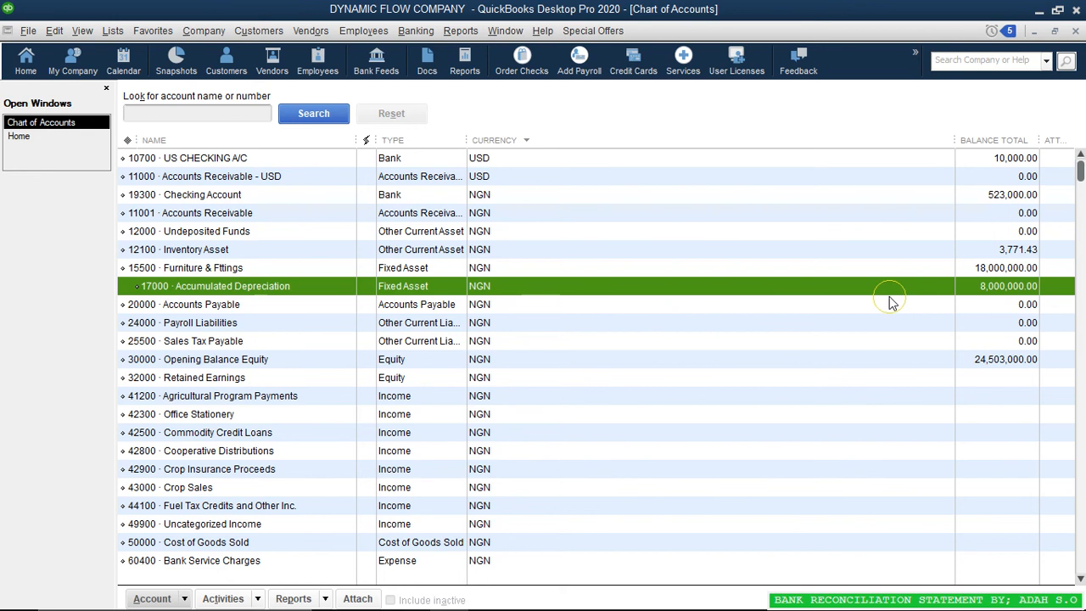
- Delete the opening balance general journal from the Accumulated Depreciation register, accepting the closed-period change, and return to the Chart of Accounts
double_click(836, 289)
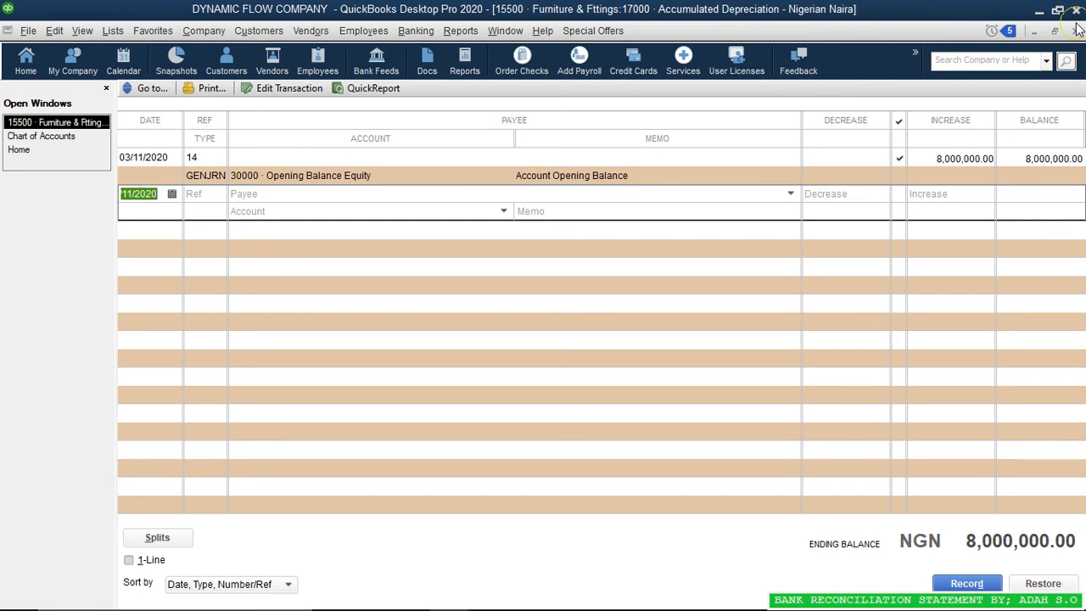
right_click(171, 176)
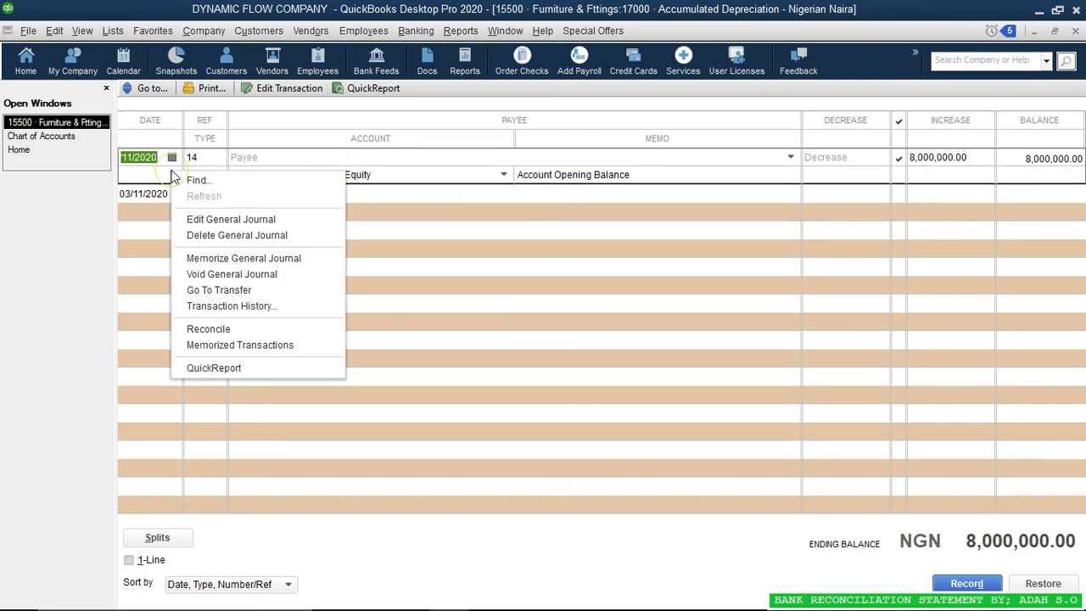
click(214, 237)
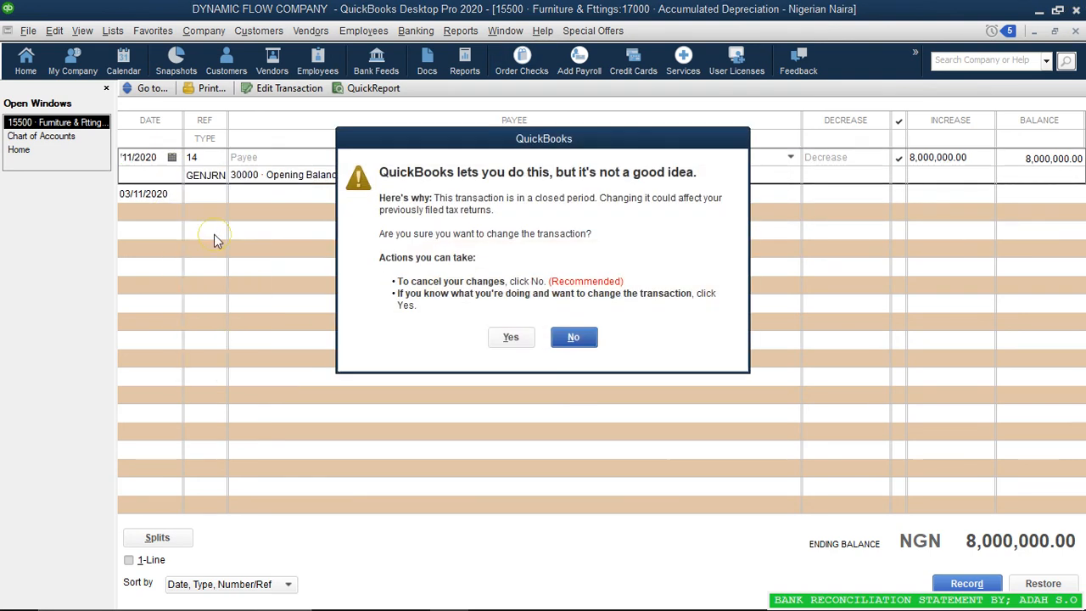
click(504, 337)
click(497, 203)
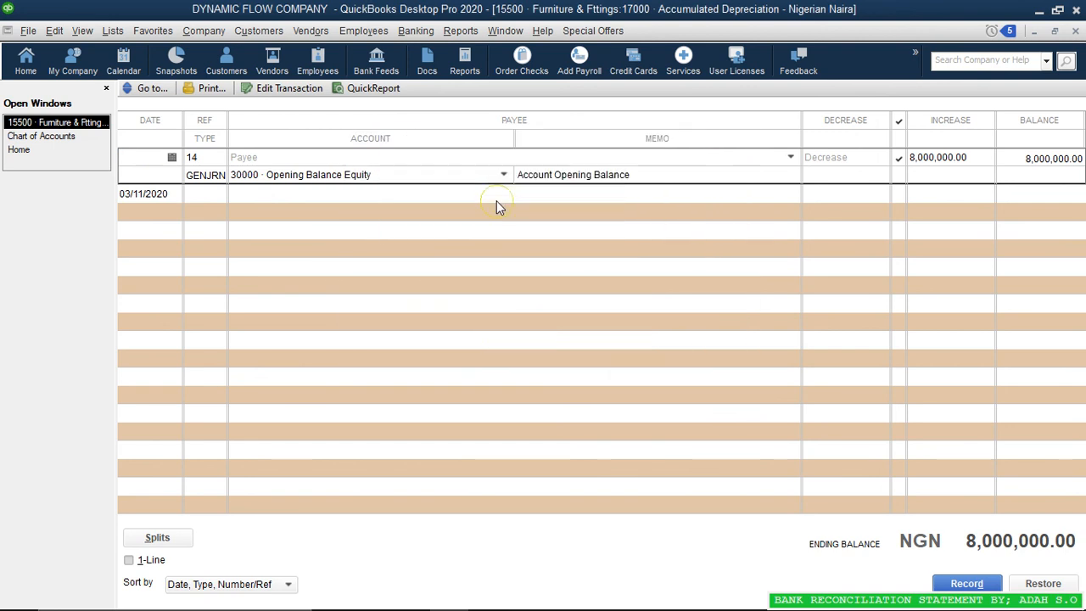
click(1076, 30)
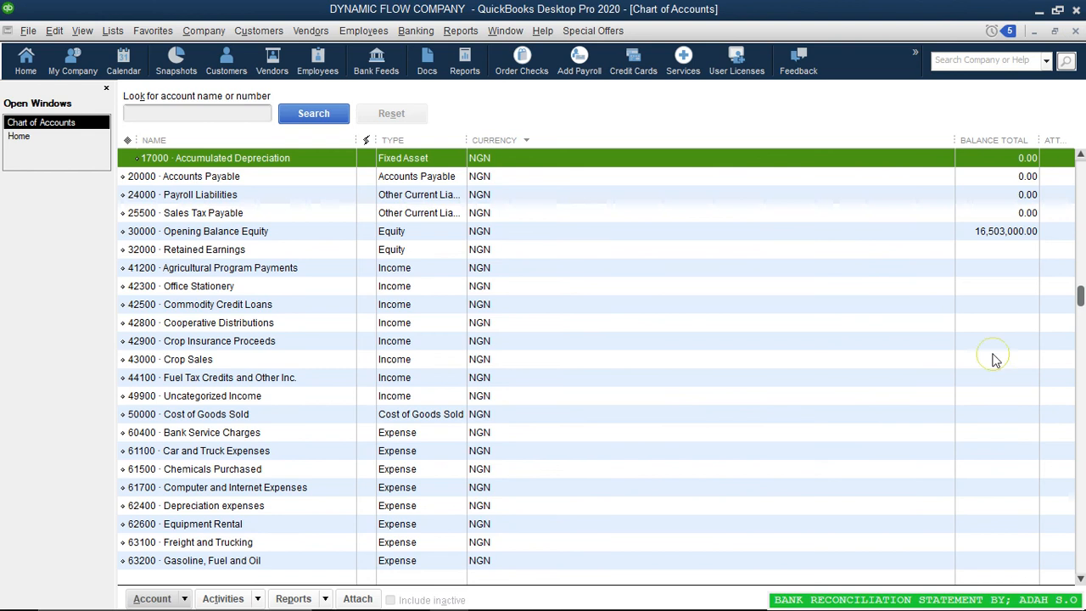
- Start a new general journal entry for the company and dismiss the automatic numbering notice
drag(1081, 296, 1079, 166)
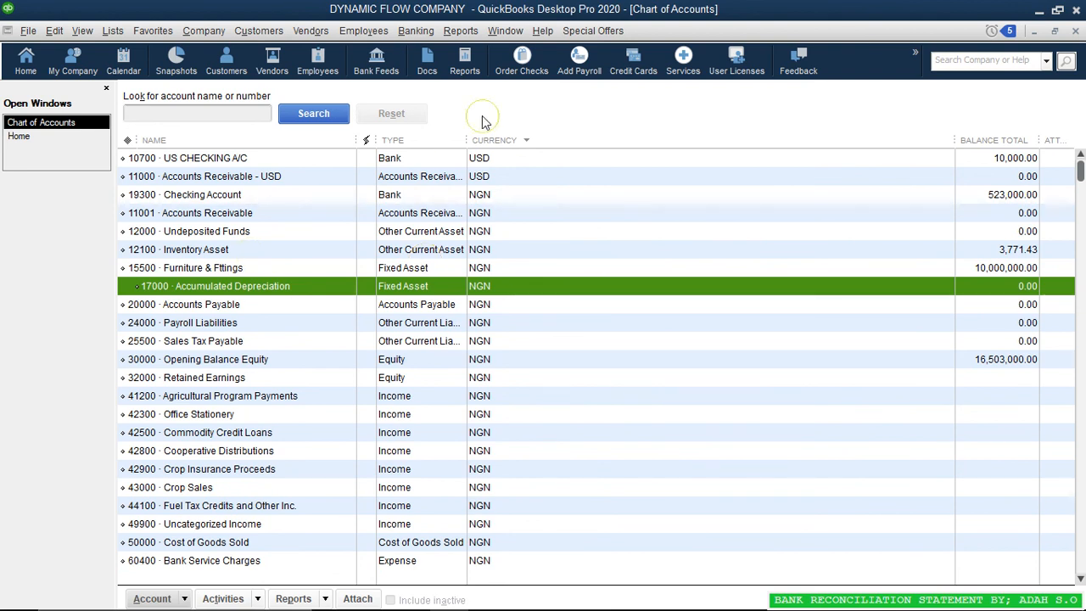
click(204, 31)
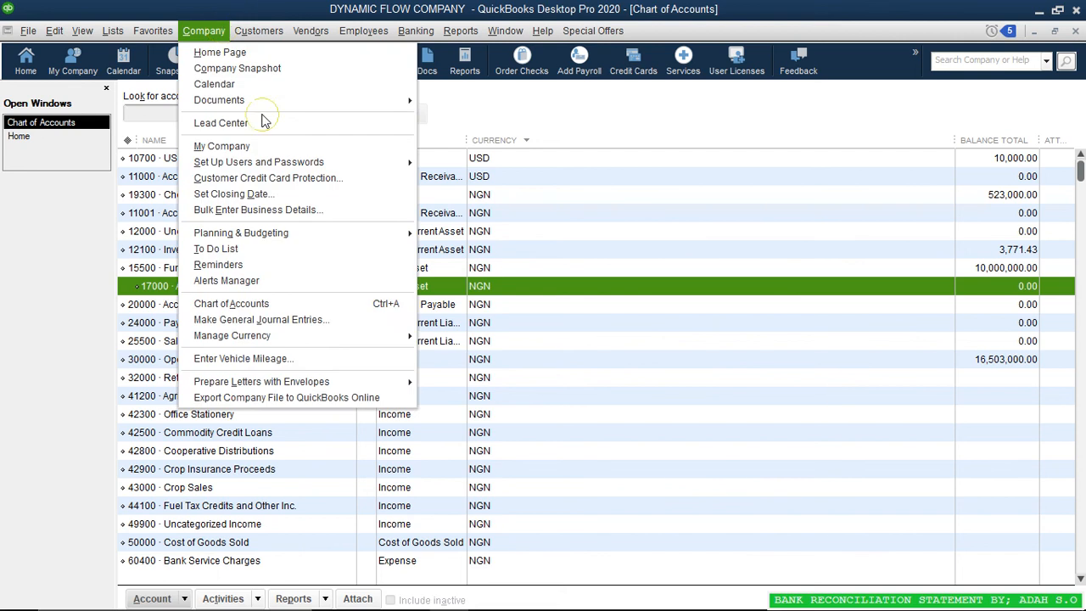
click(201, 31)
click(201, 31)
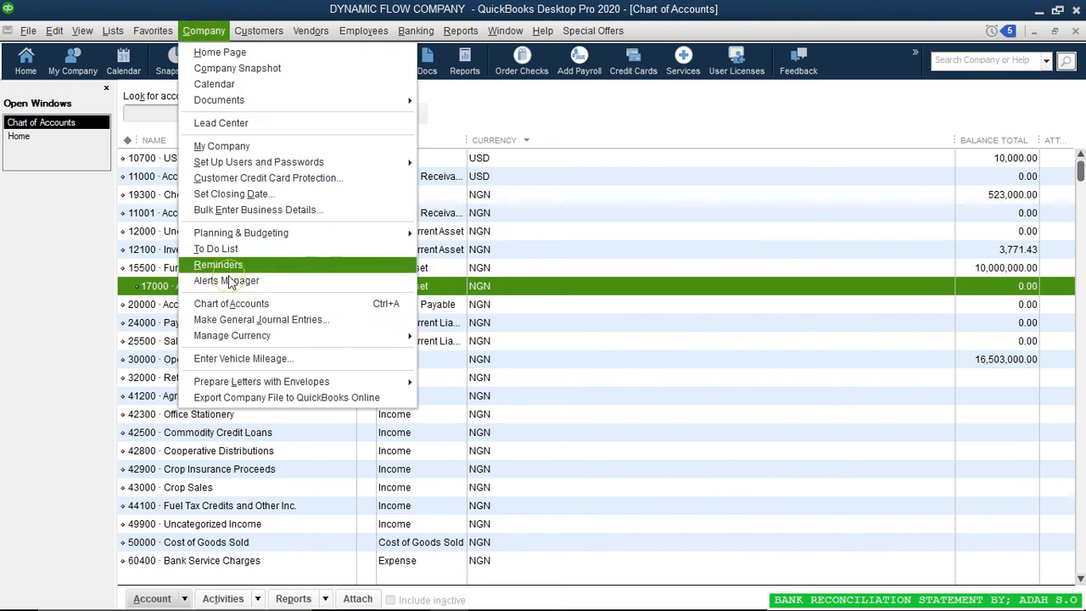
click(232, 317)
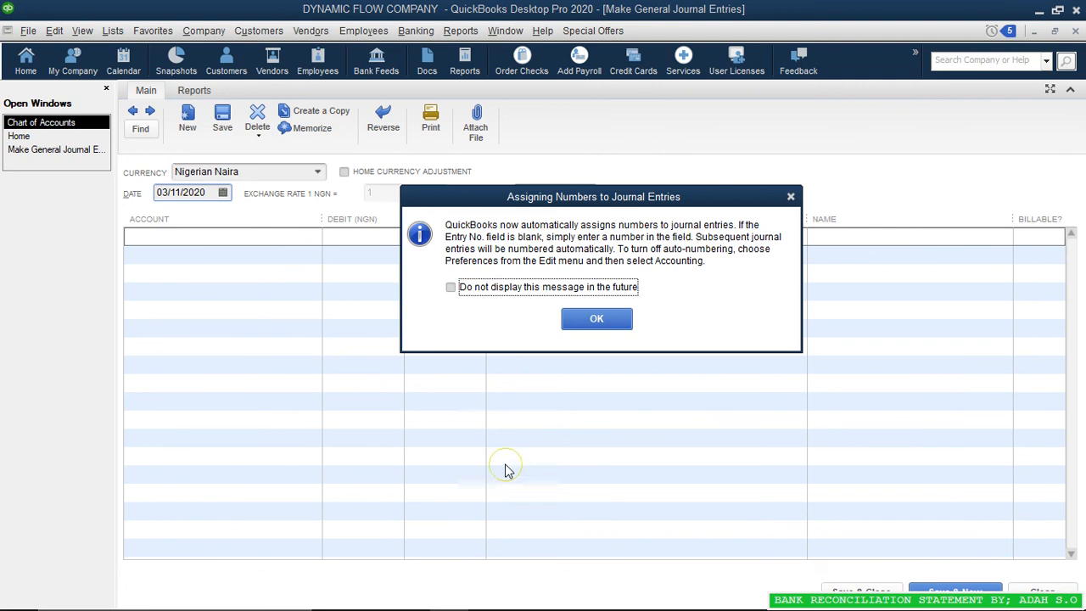
click(594, 321)
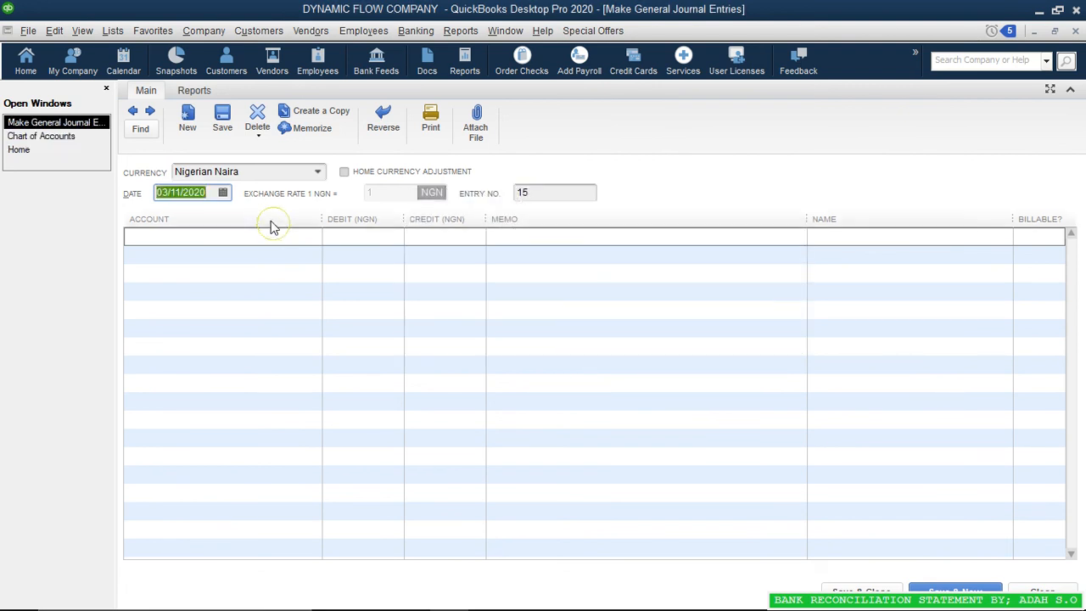
- Debit 62400 Depreciation expenses with 8,000,000 on the first line of the journal entry
click(319, 238)
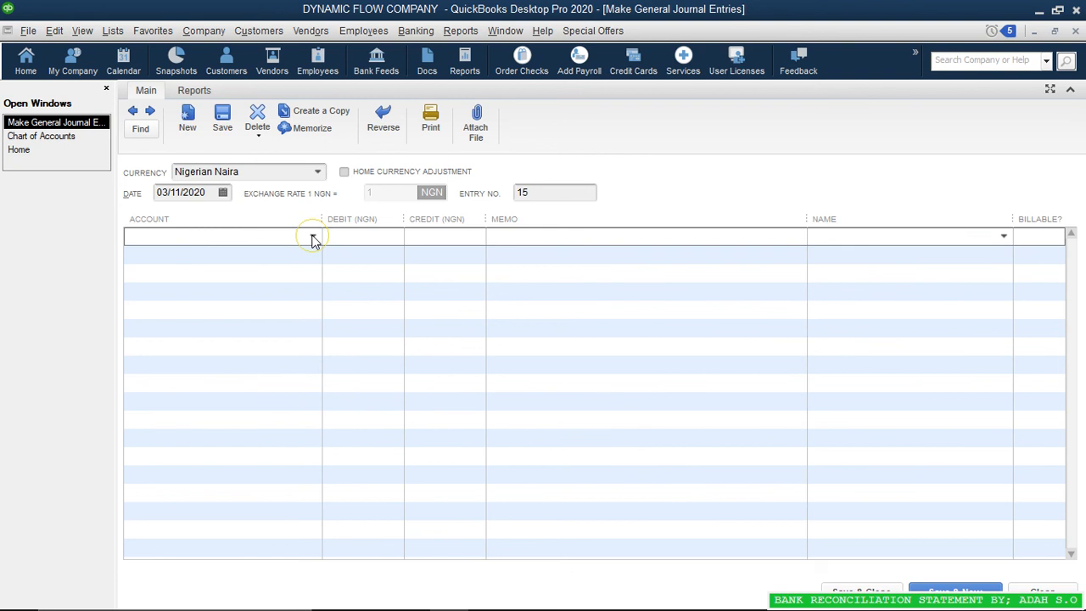
click(313, 239)
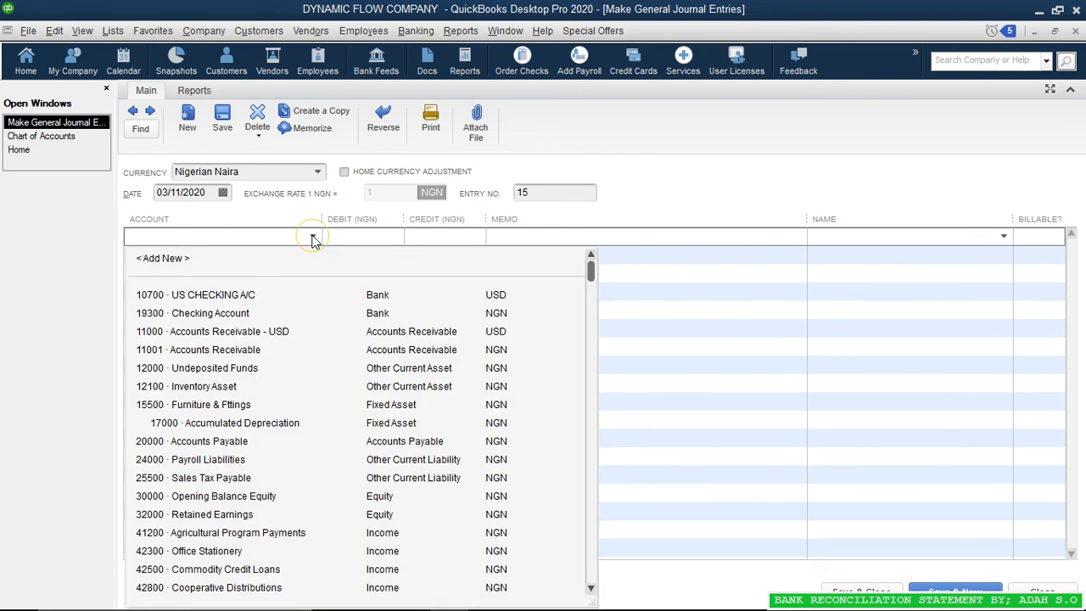
text(Depreciation expenses)
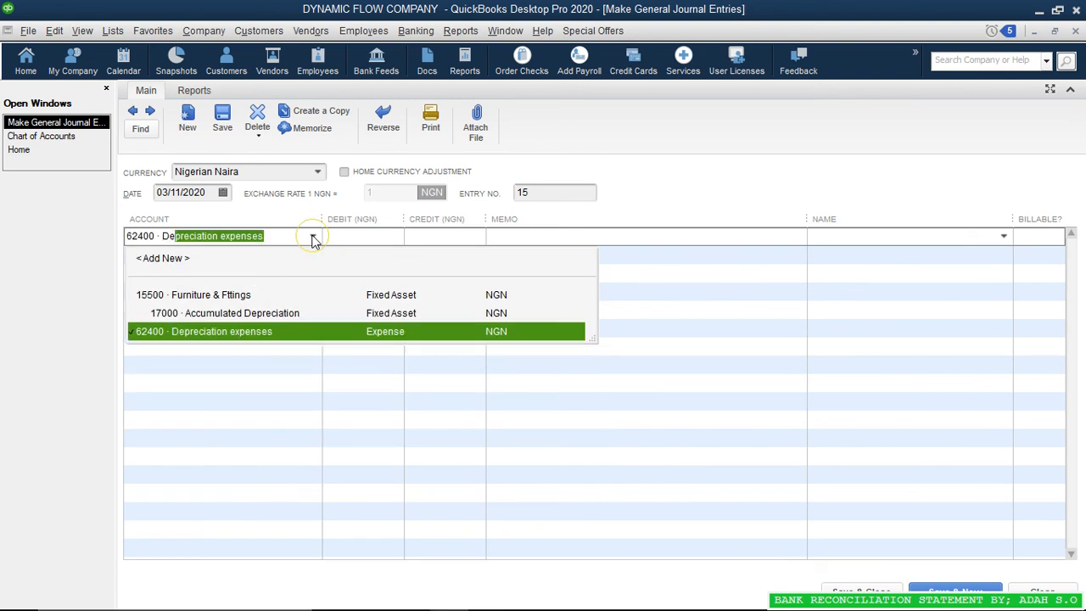
click(270, 335)
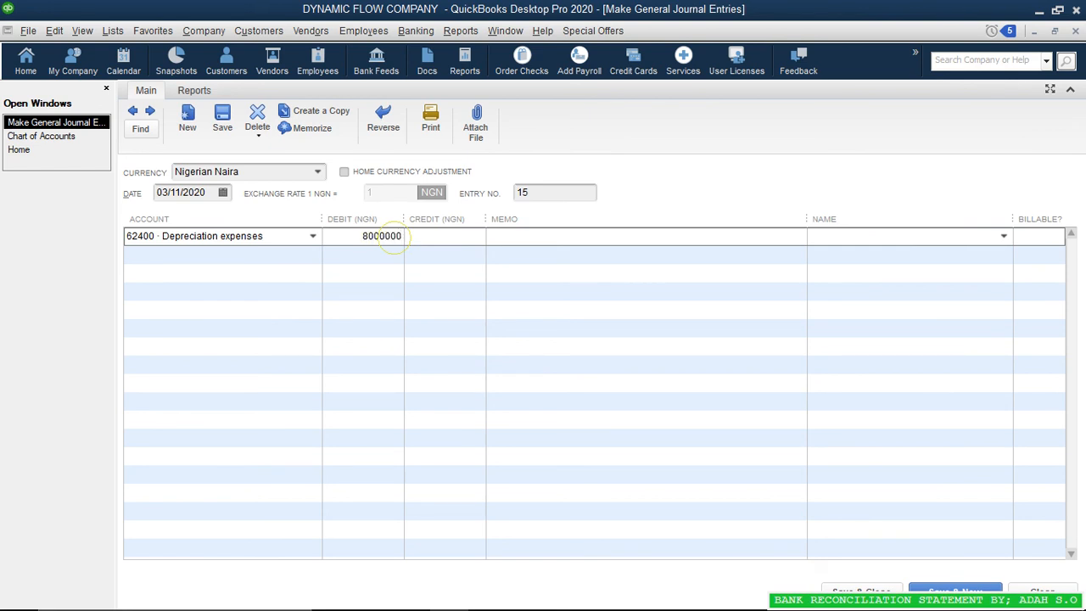
- Credit 8,000,000.00 to 17000 Accumulated Depreciation on the second line and save the journal entry, accepting the closed-period change
click(312, 259)
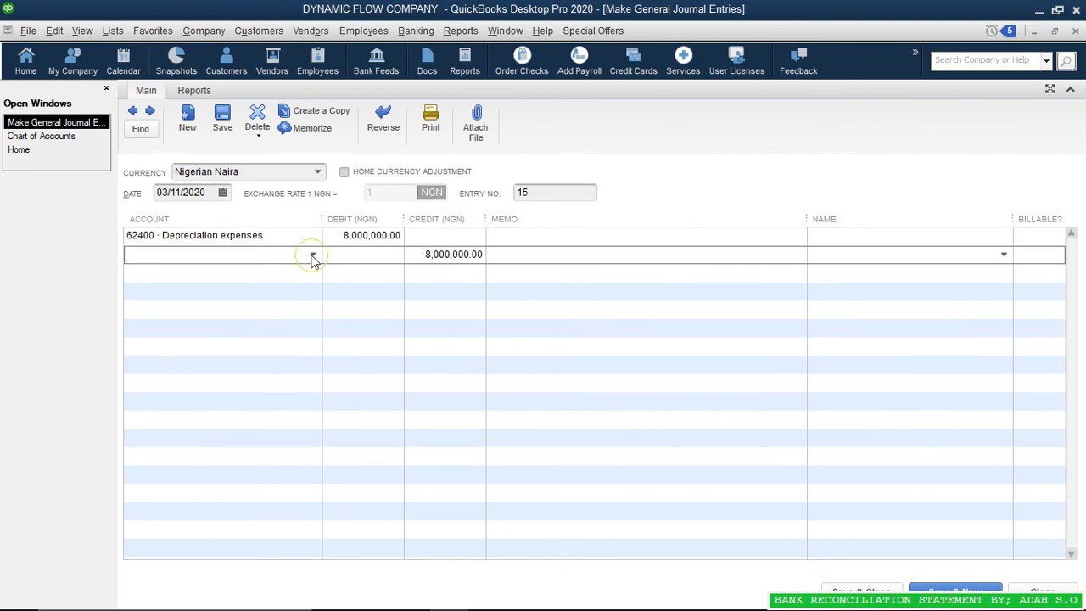
click(312, 257)
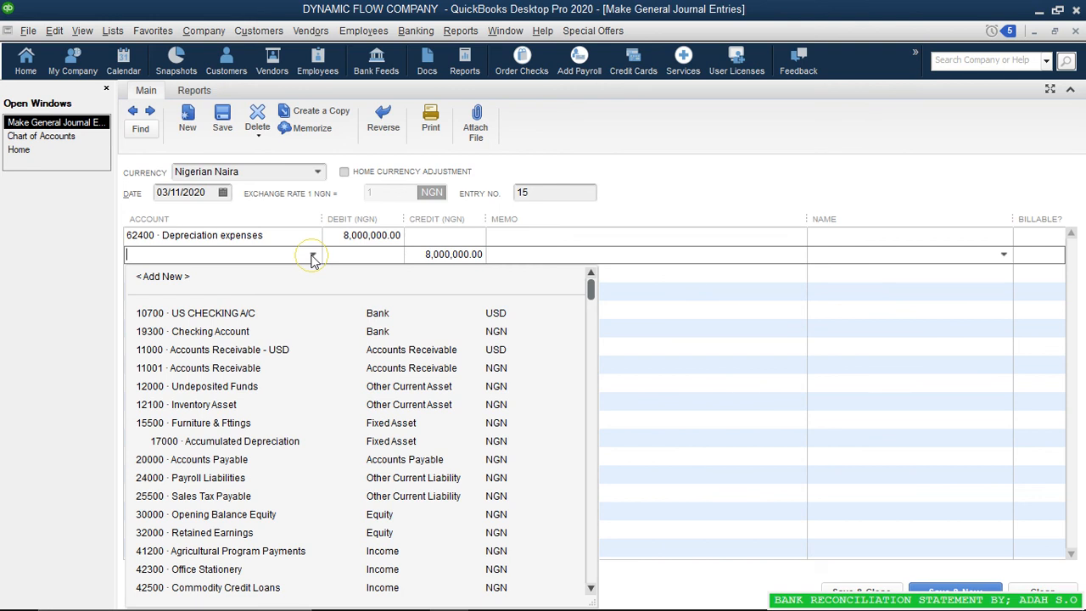
text(Ac)
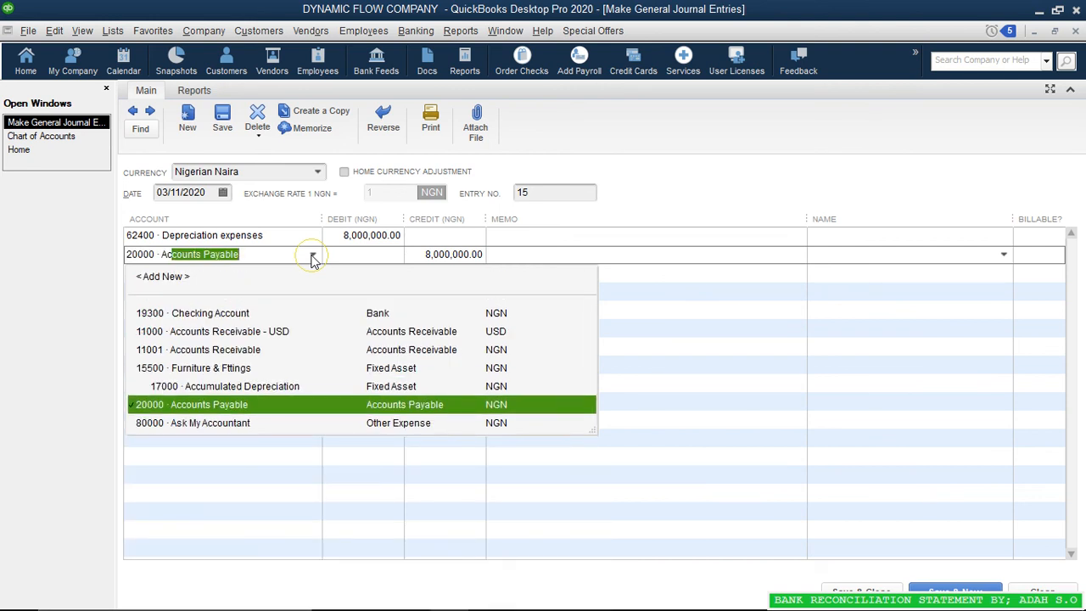
text(c)
click(225, 388)
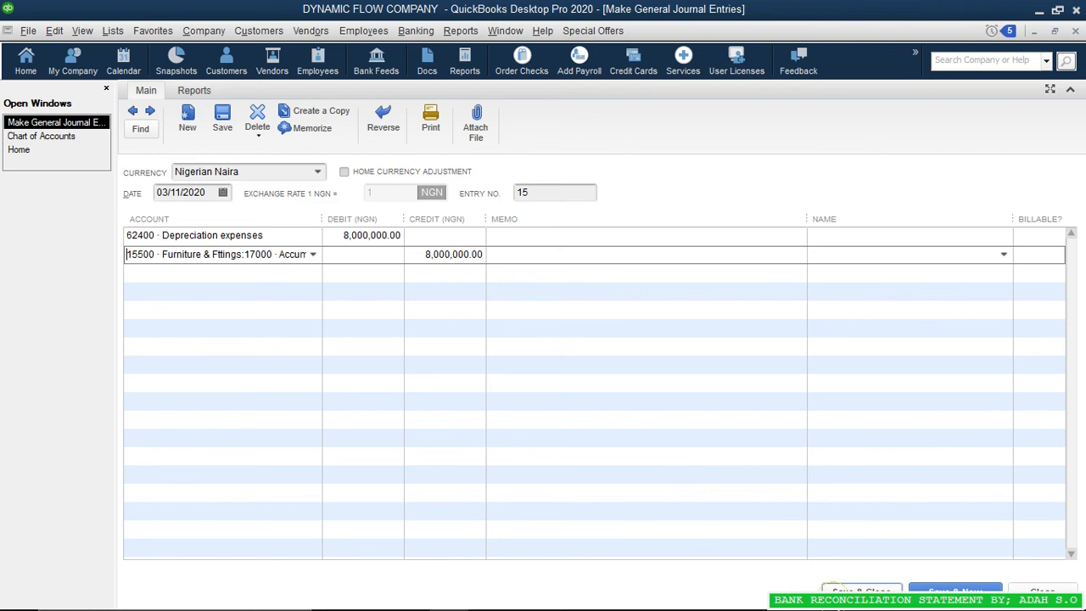
click(848, 589)
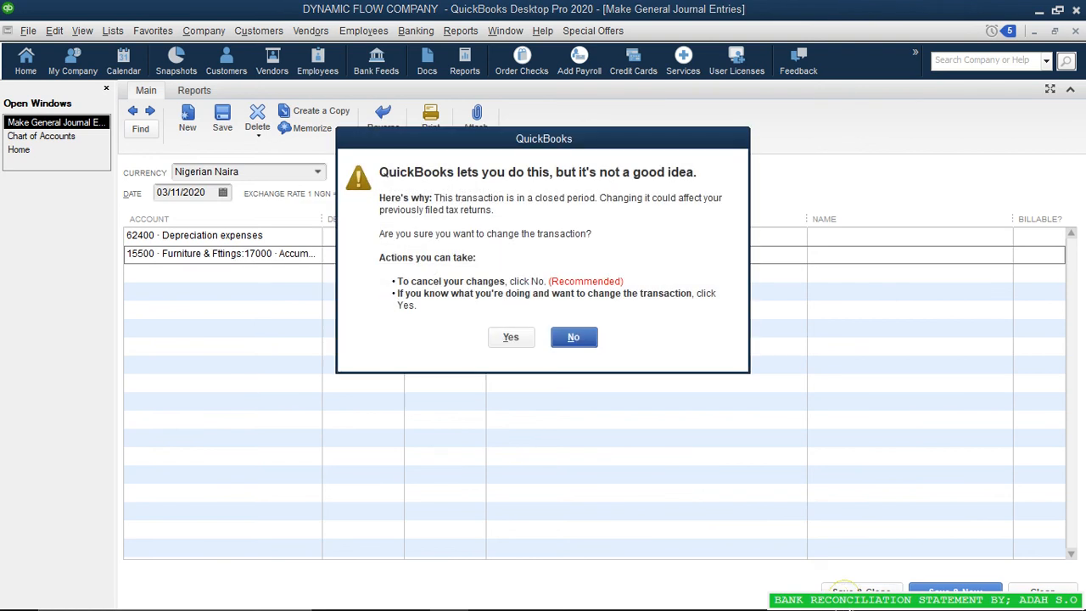
click(509, 338)
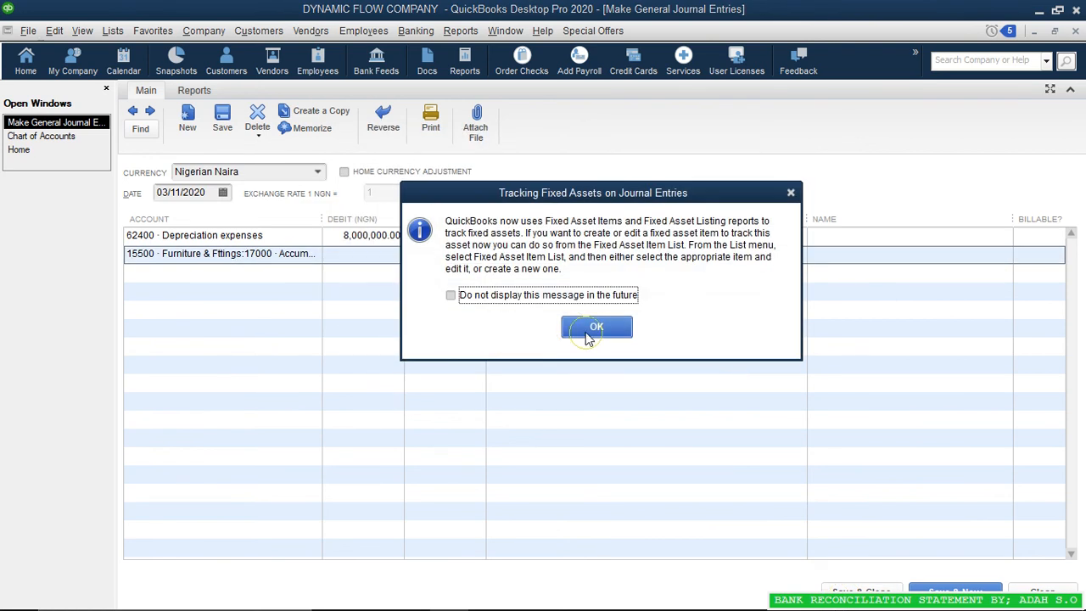
click(514, 331)
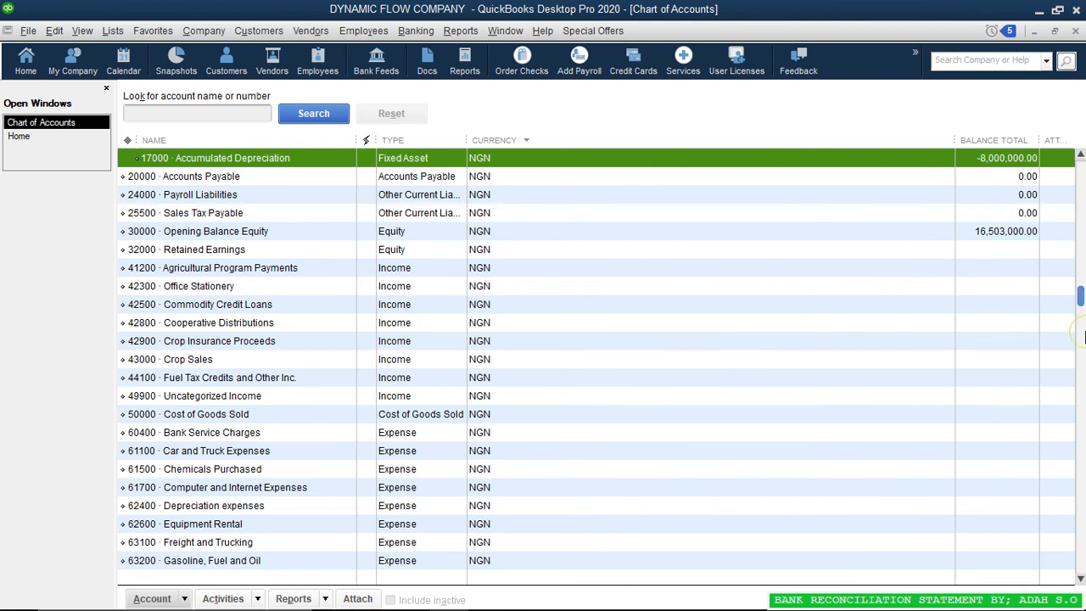
- Check the balances of Furniture & Fttings and Accumulated Depreciation, and locate the Depreciation expenses account in the Chart of Accounts
drag(1078, 302, 1081, 230)
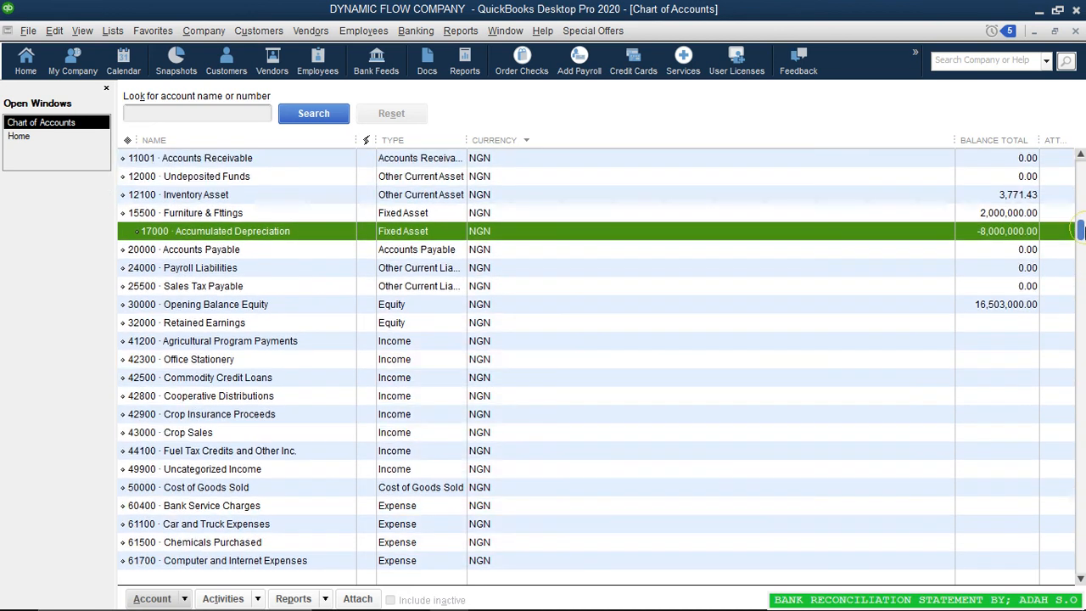
click(815, 231)
click(813, 217)
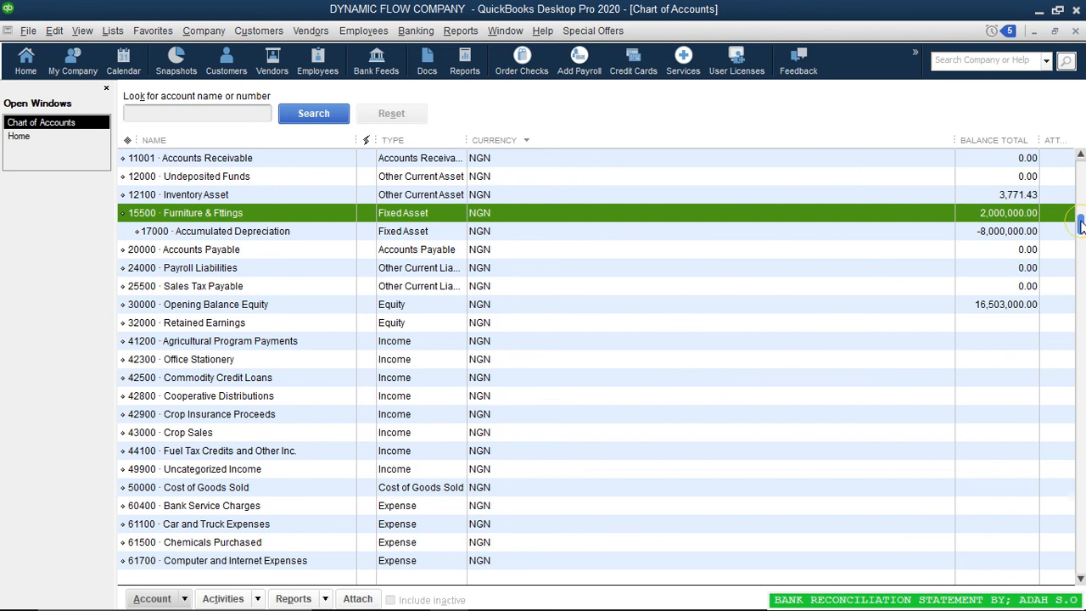
drag(1080, 222, 1077, 384)
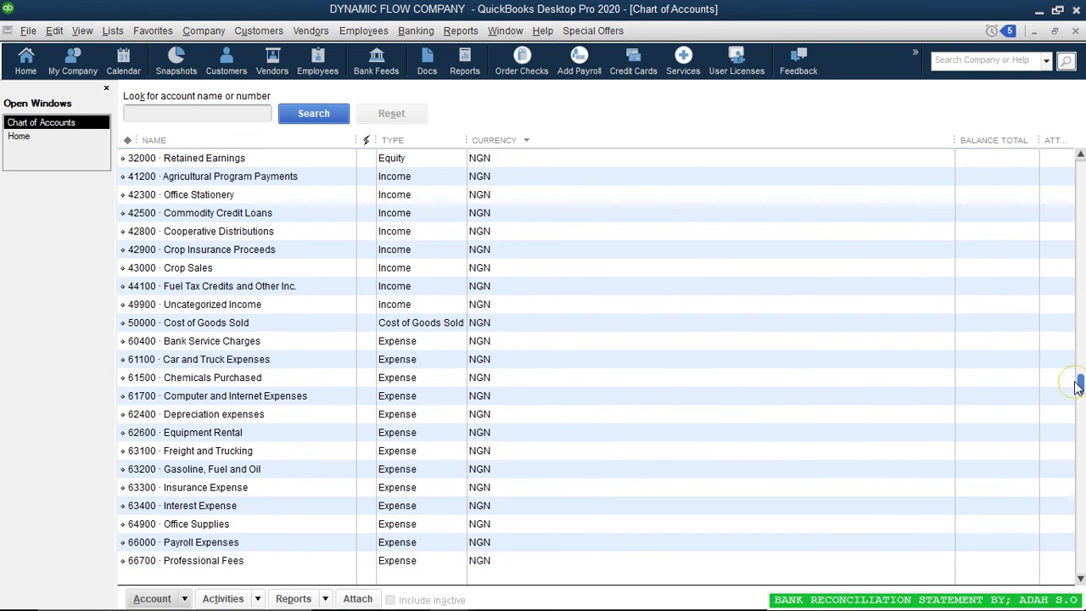
- Review the QuickReport of the 62400 Depreciation expenses account, close it and return to the start of the Chart of Accounts
double_click(157, 414)
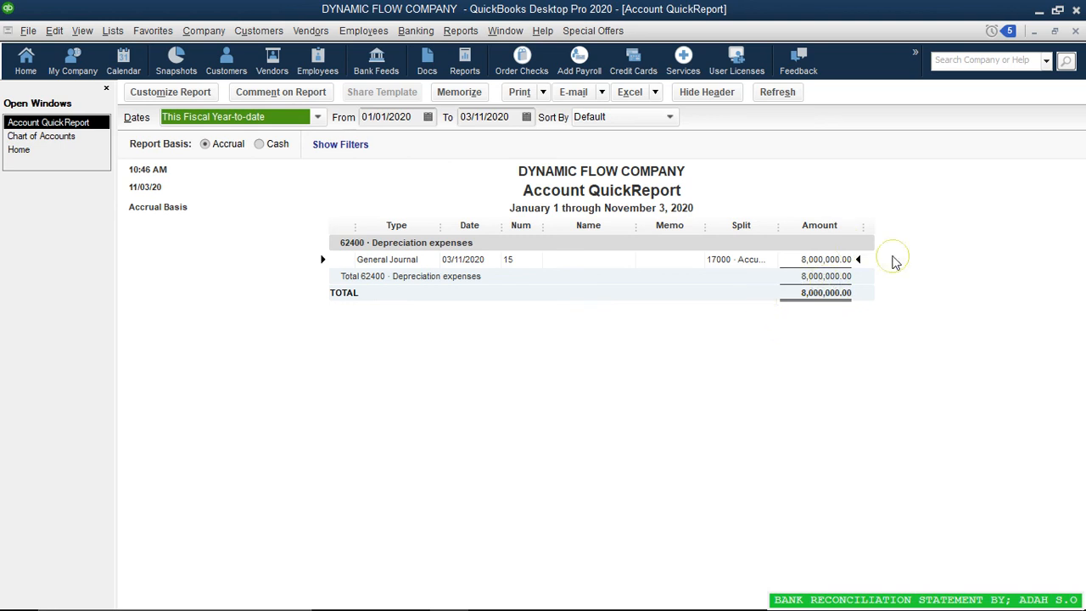
click(1077, 32)
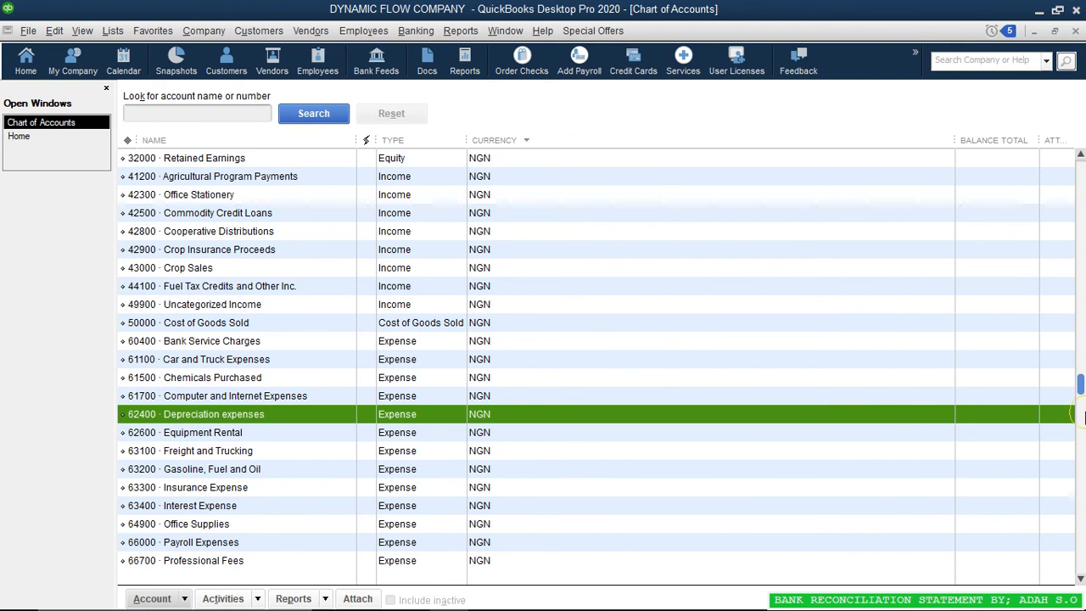
drag(1082, 386, 1081, 163)
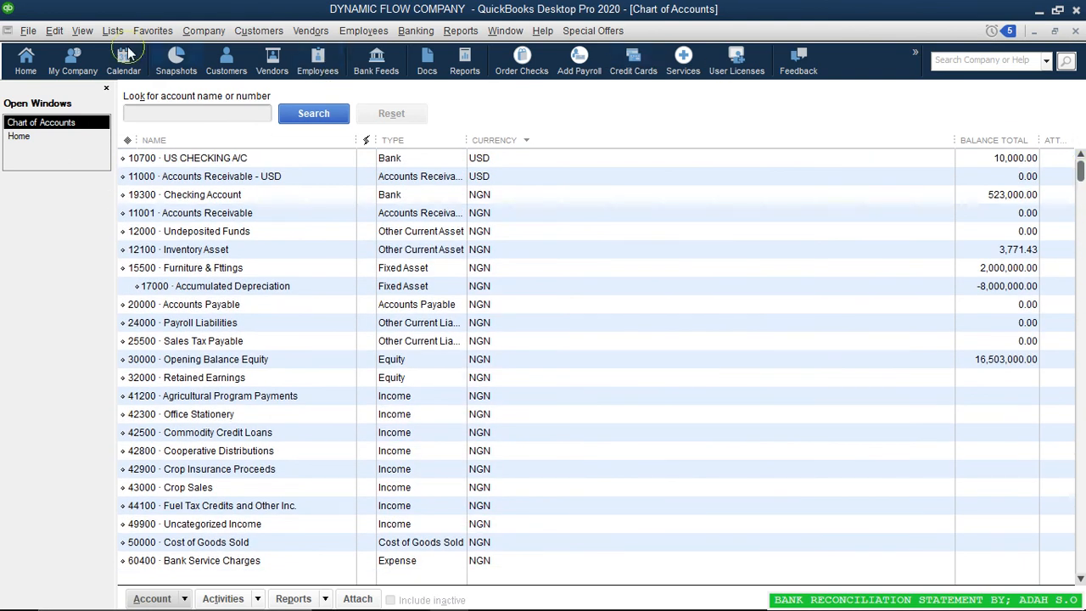
- Run the Balance Sheet Standard report and review it from the assets through total liabilities and equity
click(452, 31)
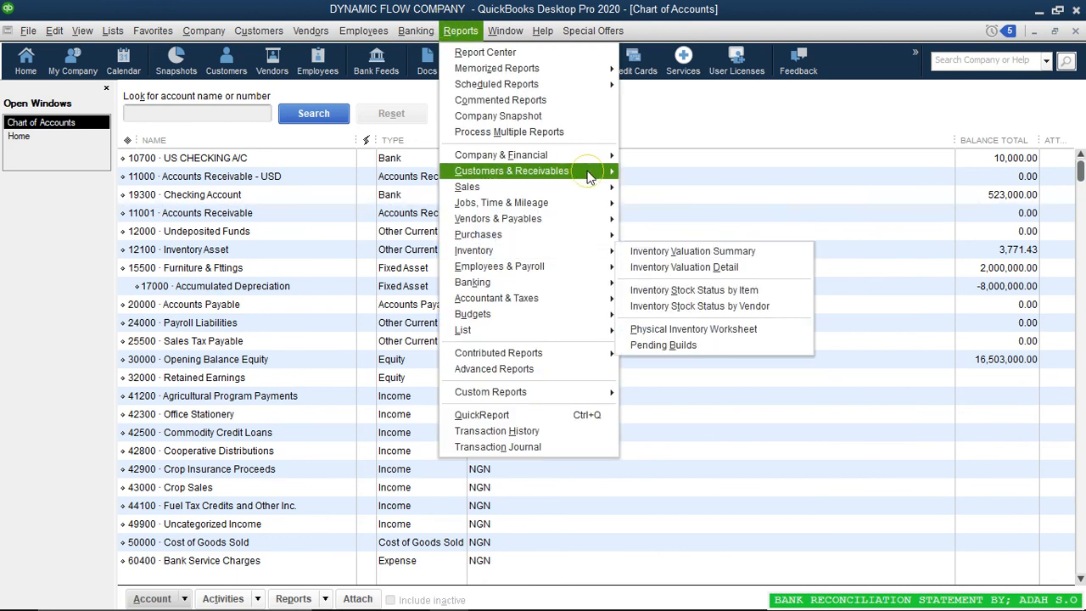
mouse_move(591, 170)
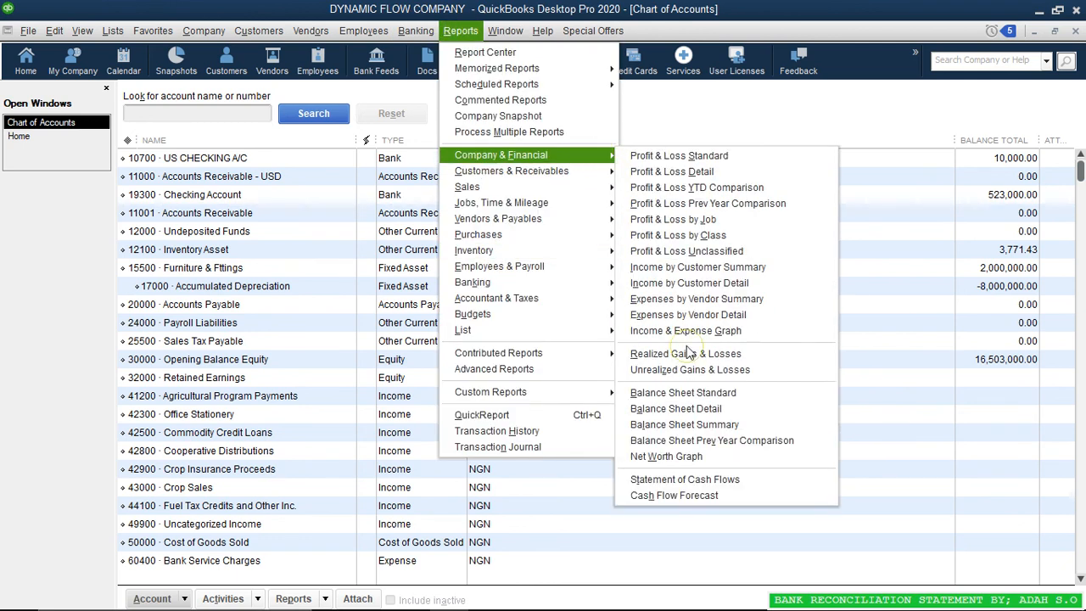
click(684, 393)
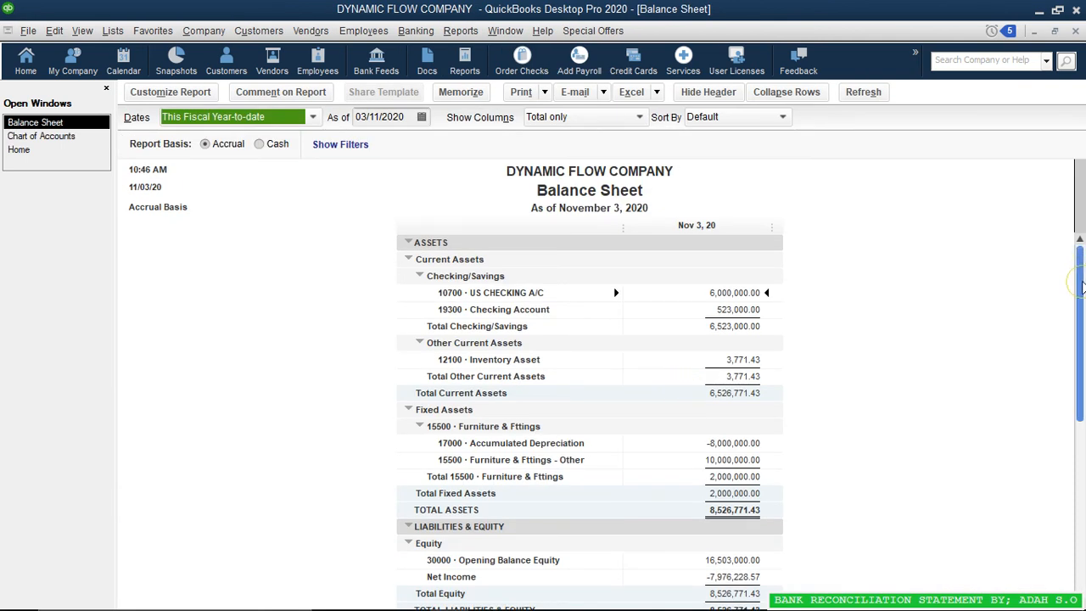
drag(1082, 288, 1082, 471)
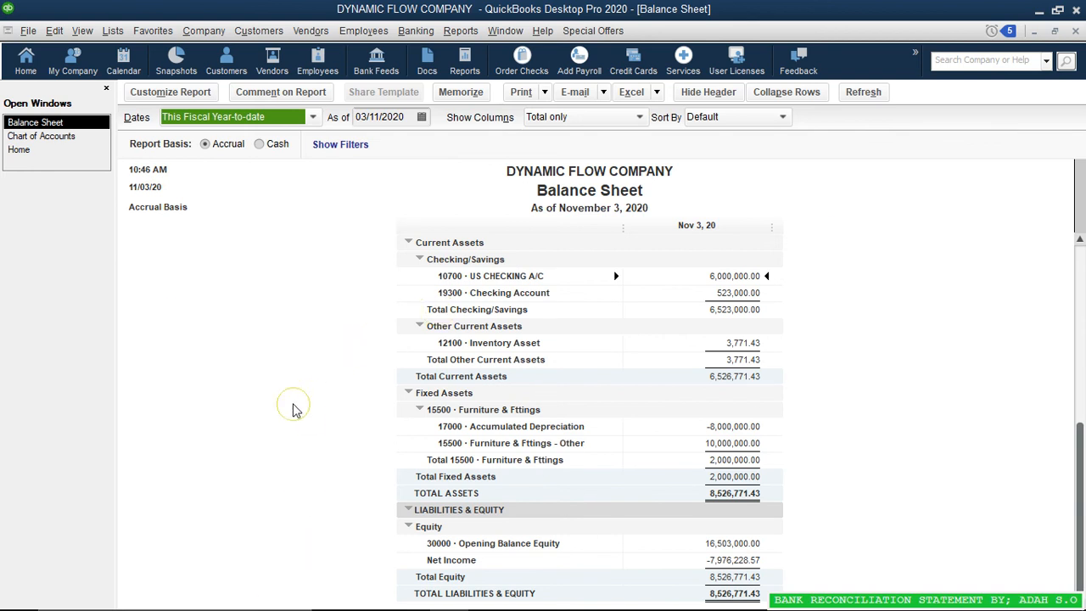
mouse_move(270, 606)
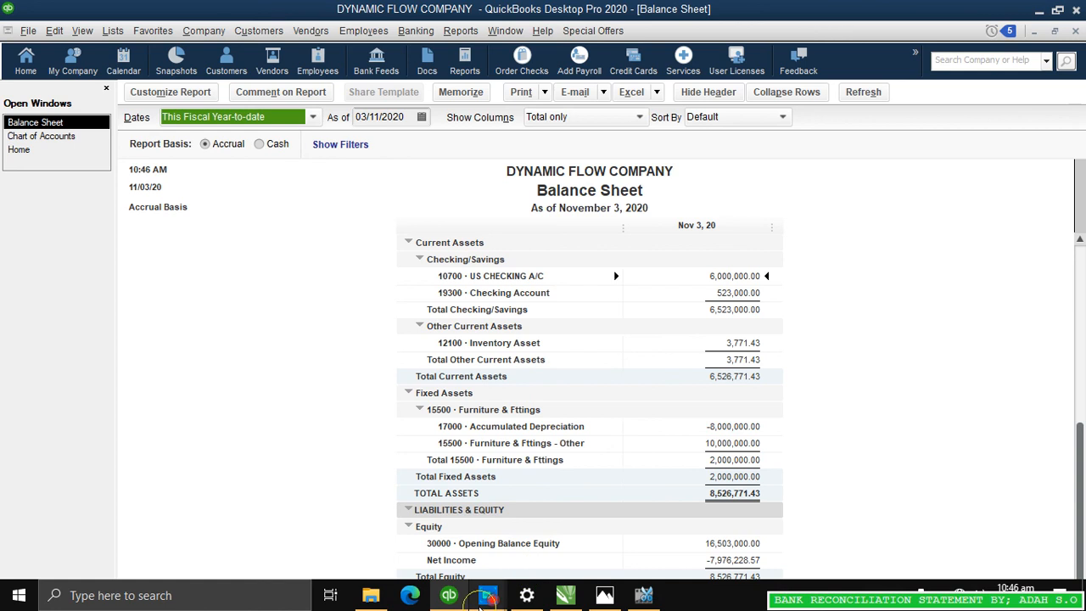